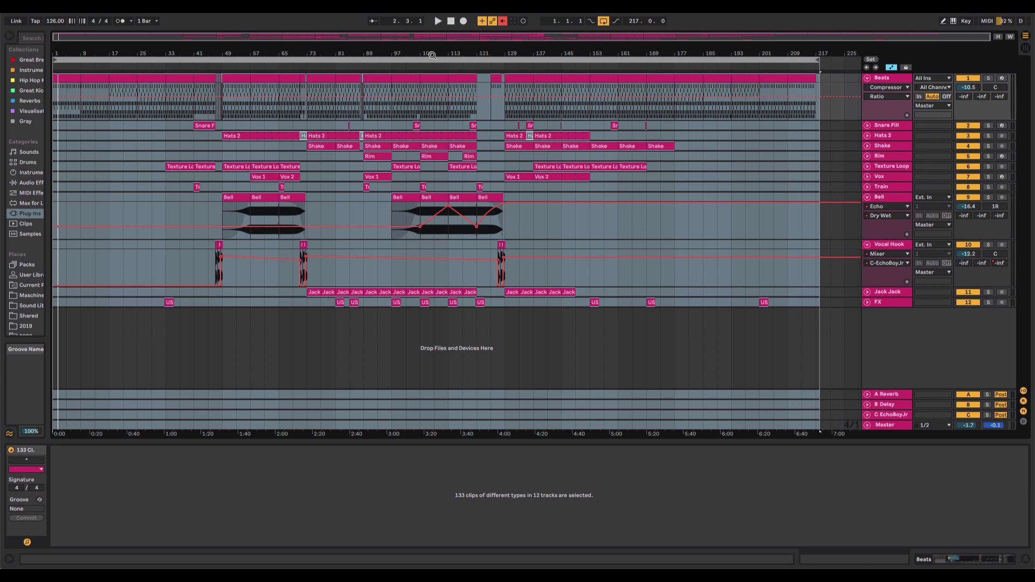
Play the arrangement and inspect the FilterFreak2 and bx_console SSL 4000 G plug-ins on the Master track
key(space)
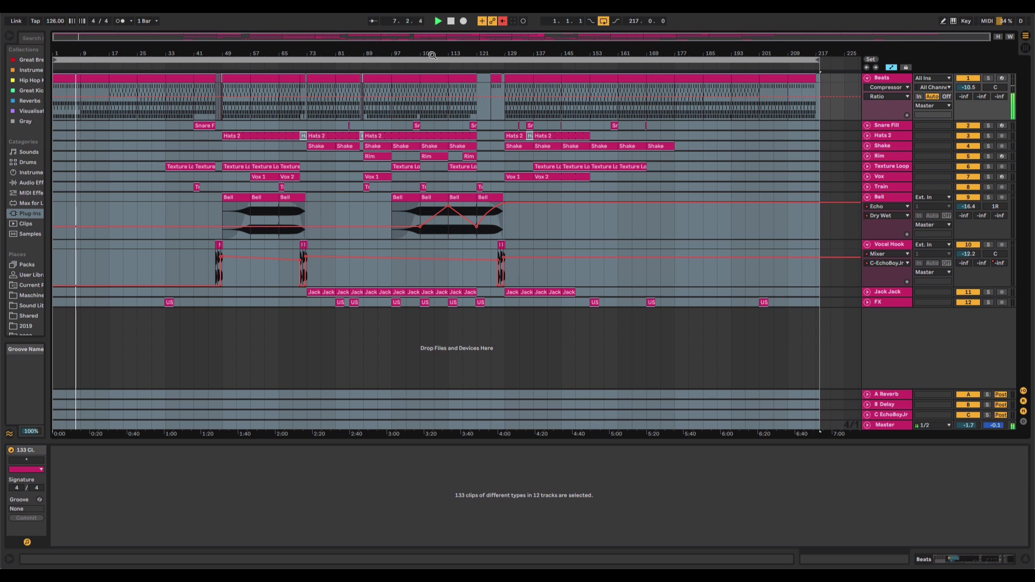
click(899, 426)
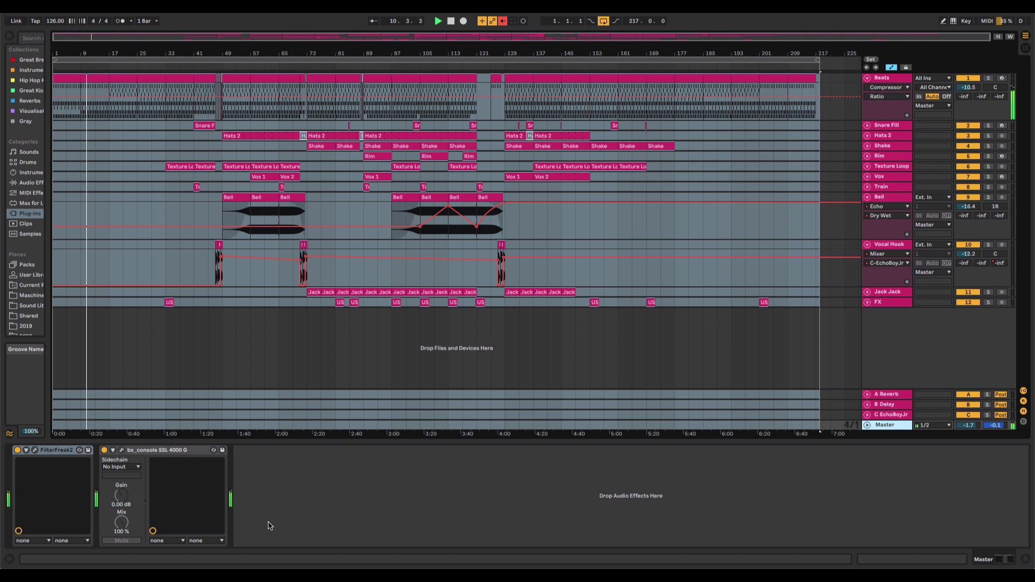
click(34, 451)
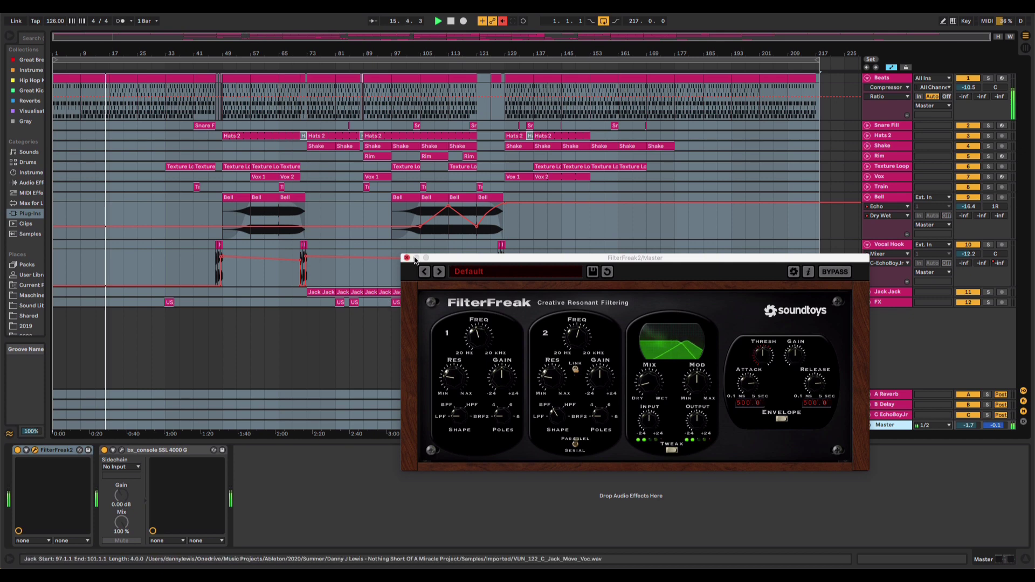
click(407, 258)
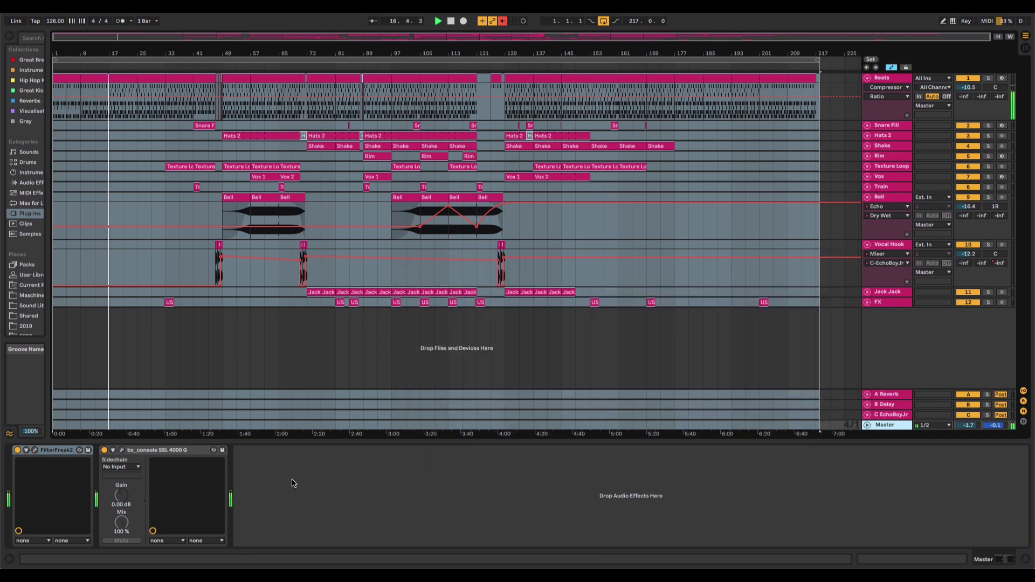
click(122, 452)
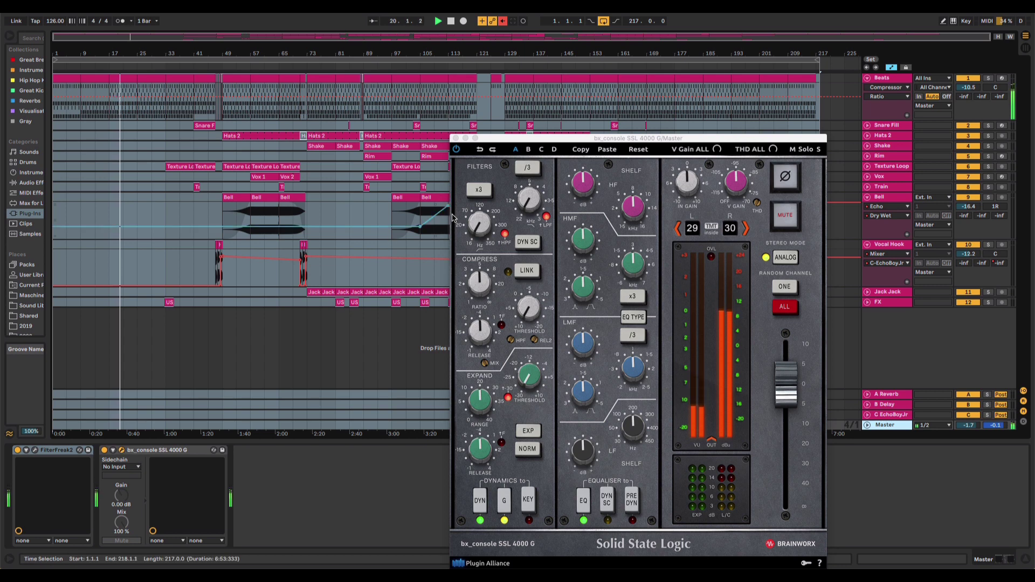
click(465, 138)
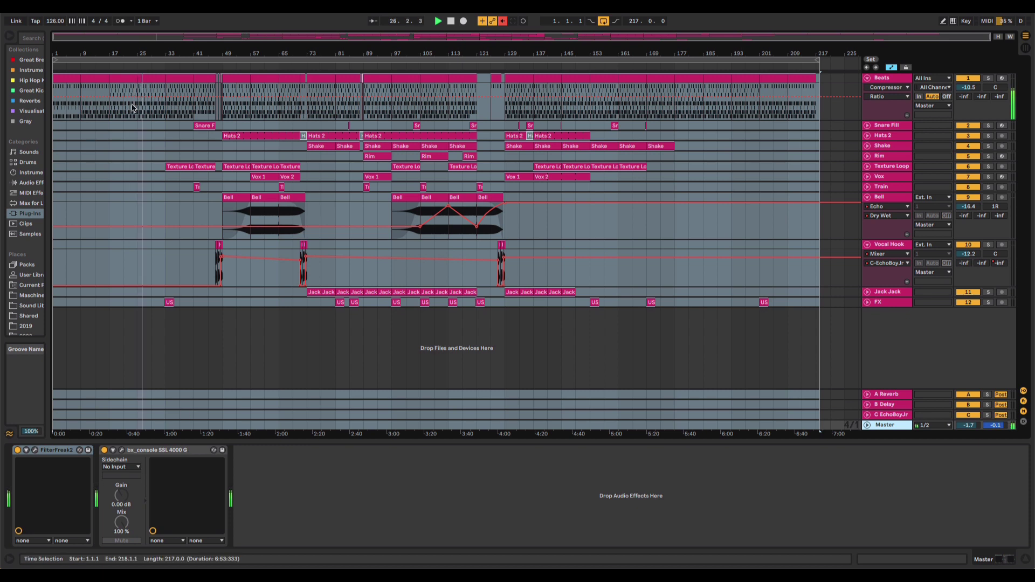
Open the Beats clip at bar 17 in an enlarged note editor, play from there, and fold it to the used drum rows
click(124, 78)
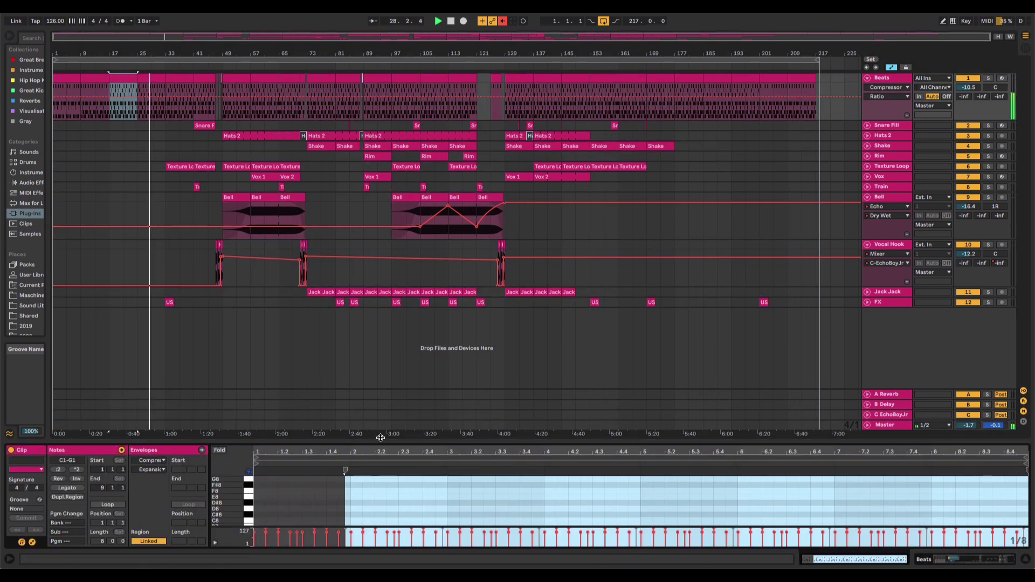
drag(381, 440, 381, 344)
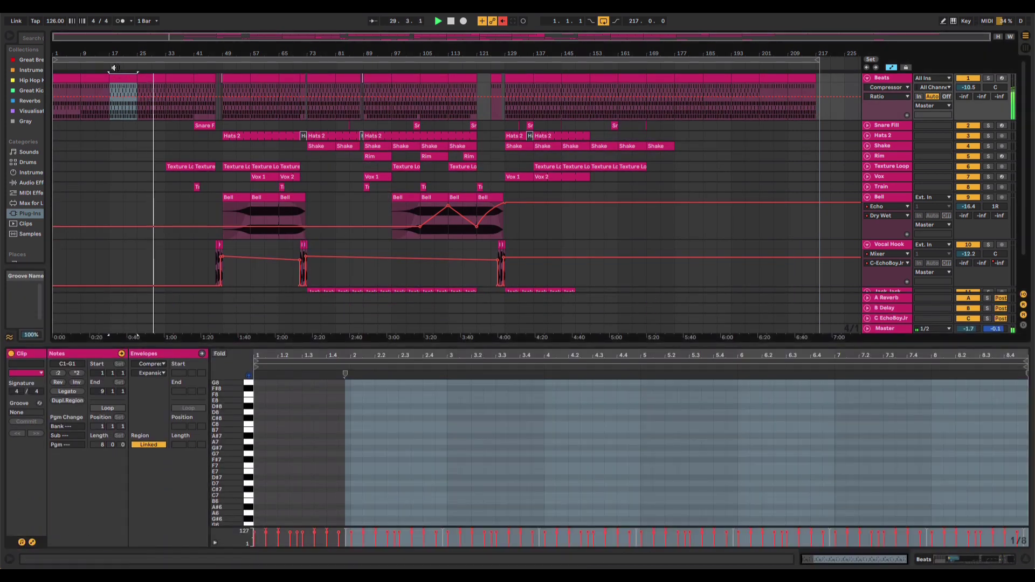
key(space)
key(space)
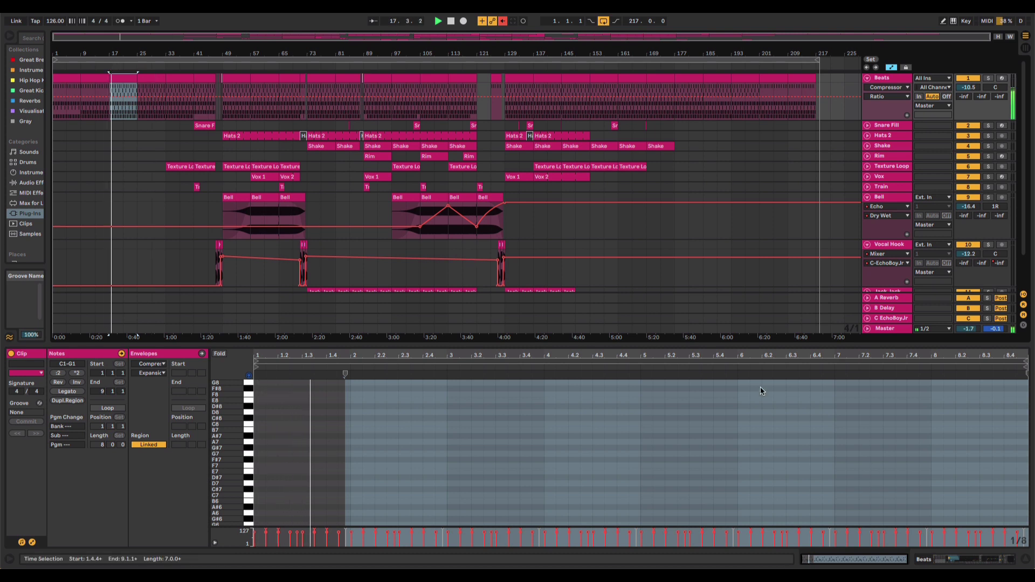
key(ctrl+a)
scroll(760, 391, down, 10)
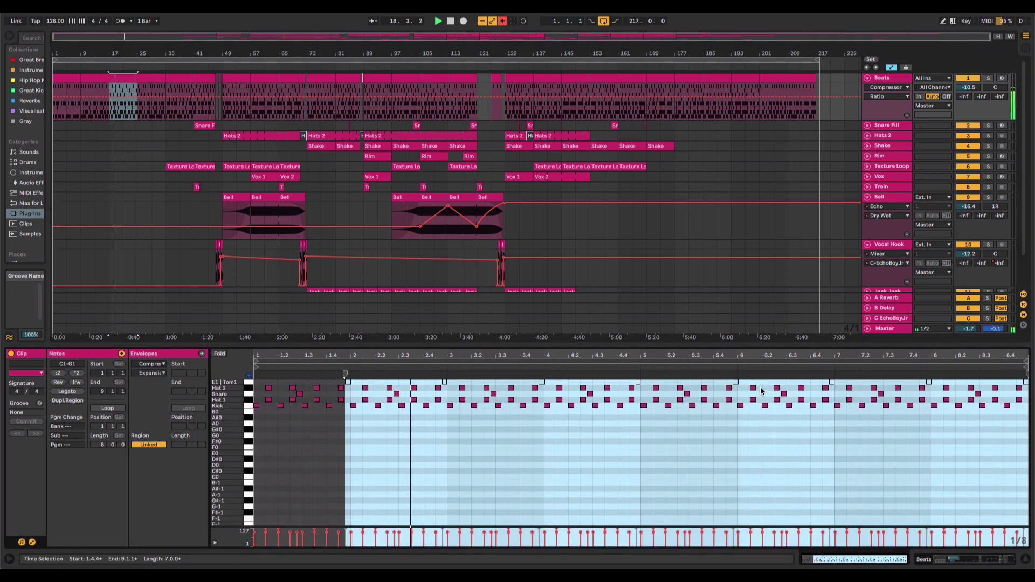
scroll(760, 390, up, 3)
click(219, 355)
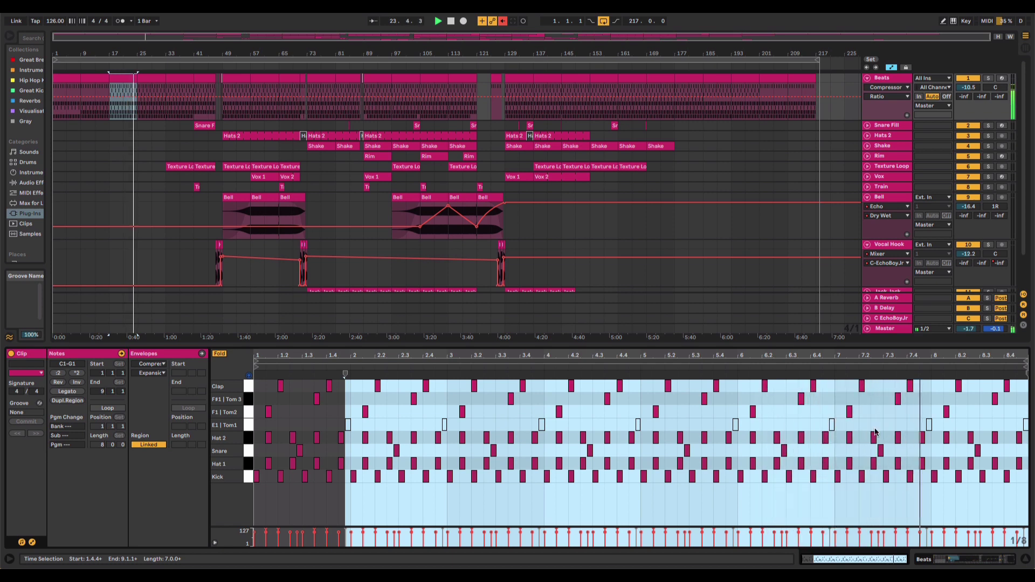
Set the arrangement loop to the eight-bar Beats clip starting at bar 25
click(153, 78)
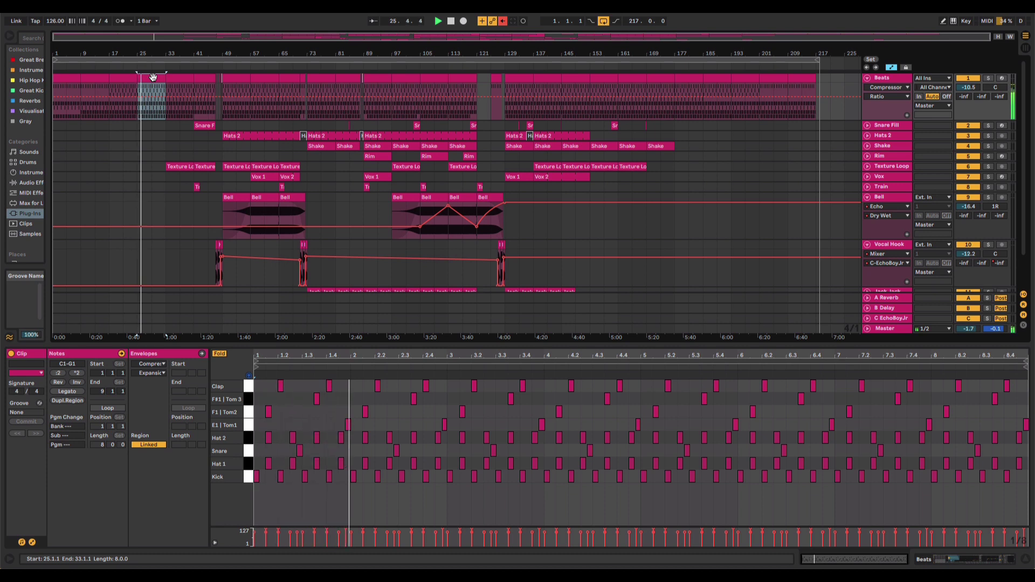
drag(55, 60, 110, 60)
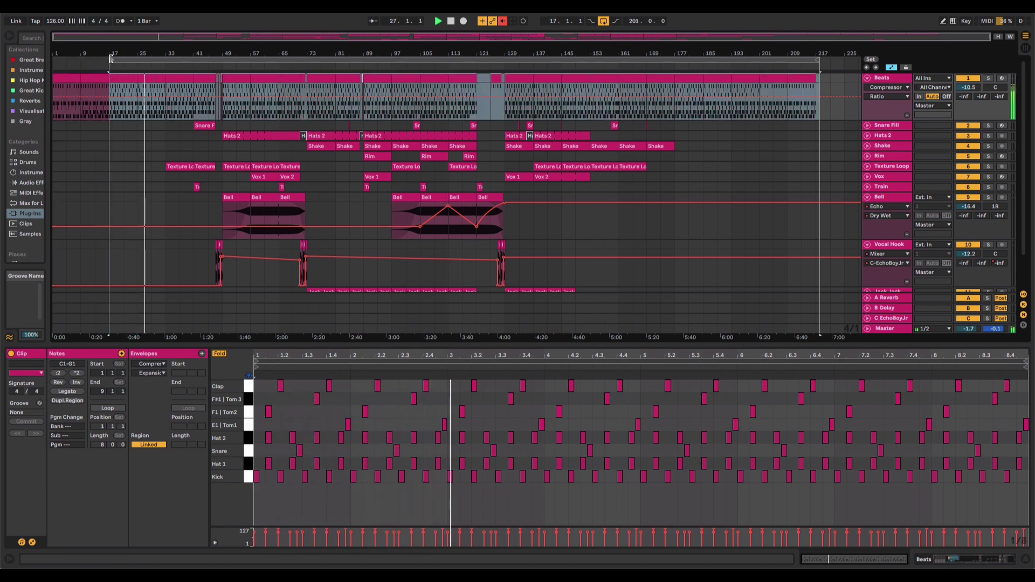
drag(815, 59, 137, 61)
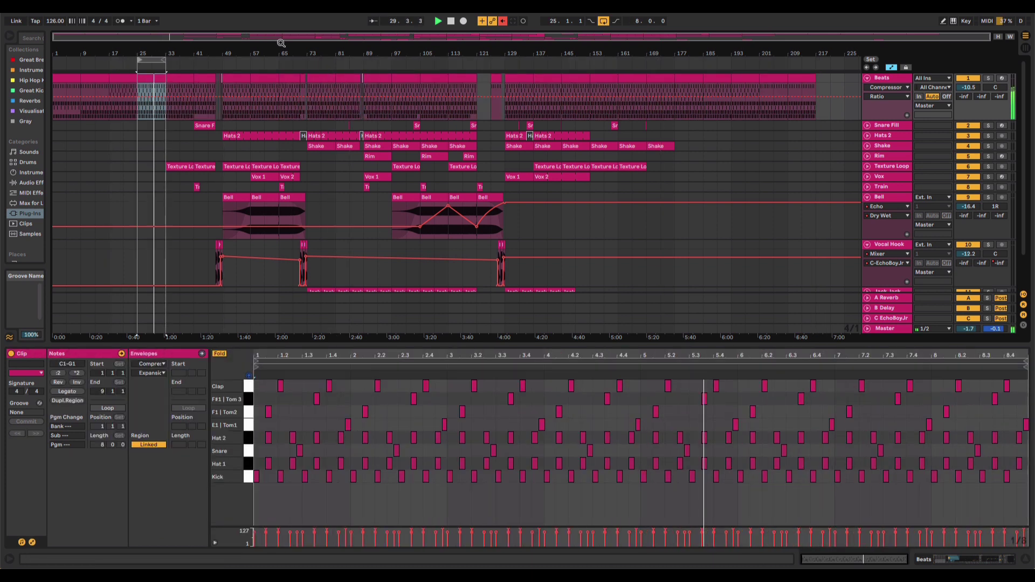
Solo the Beats track and expand its individual drum chains in the Session View mixer
click(891, 79)
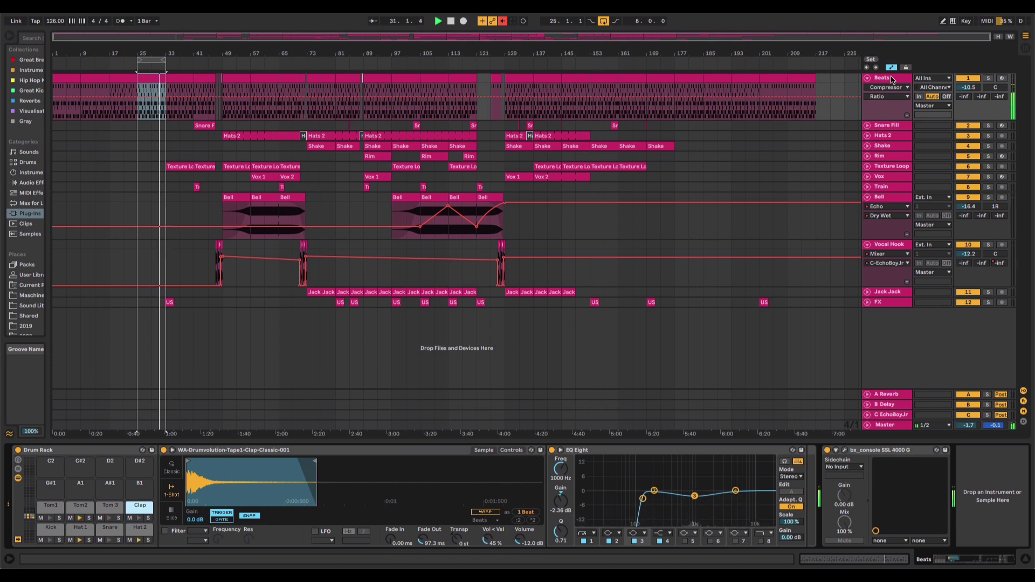
click(988, 79)
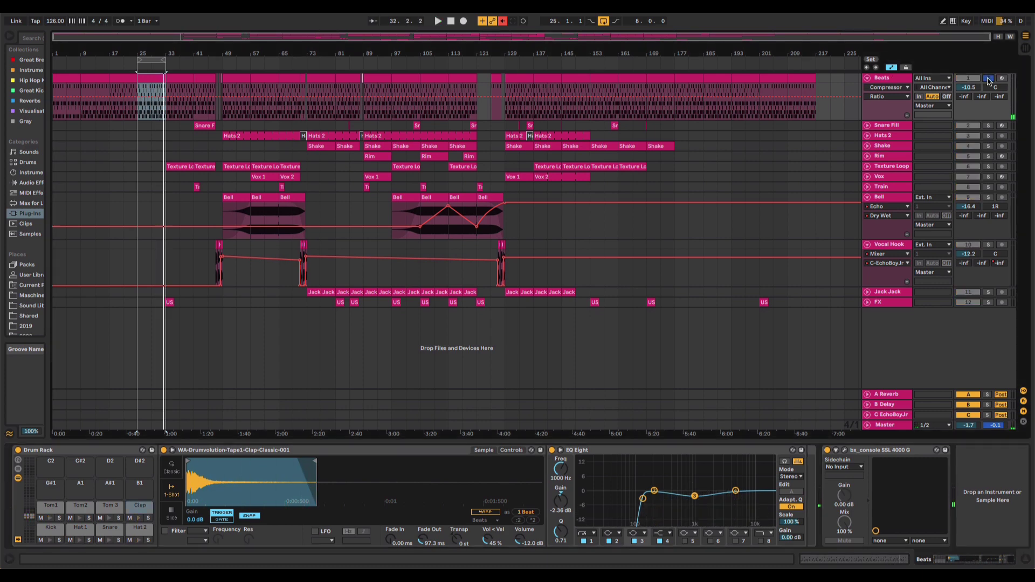
key(Tab)
click(97, 38)
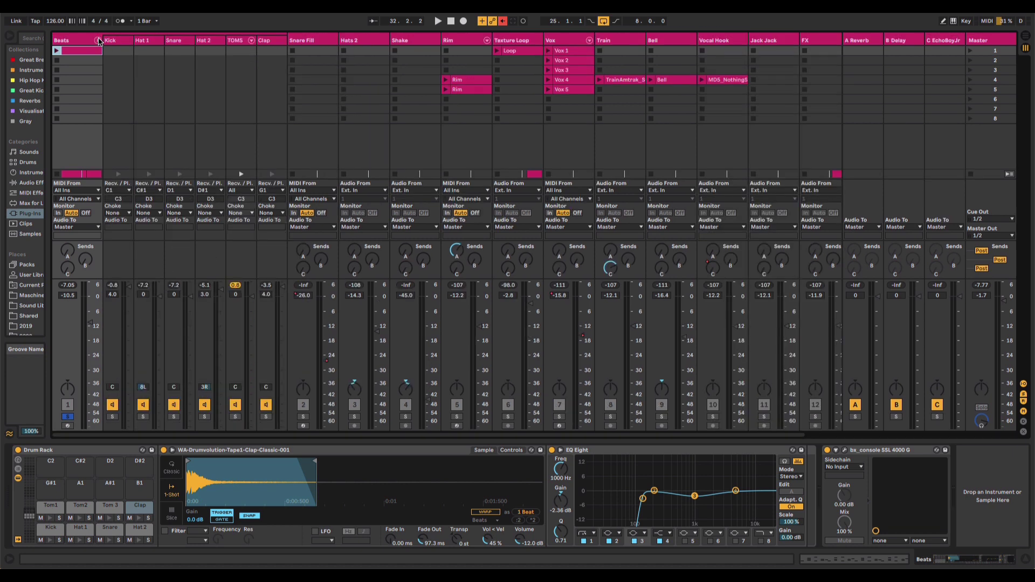
Audition the Kick, Hat 2 and TOMS chains by soloing each in turn, leaving TOMS soloed
click(113, 418)
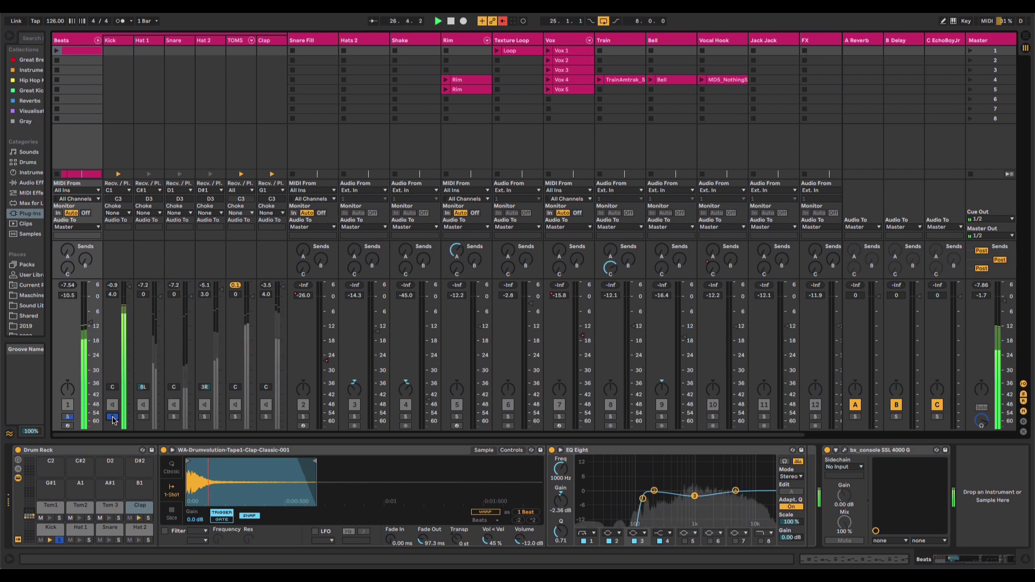
click(113, 418)
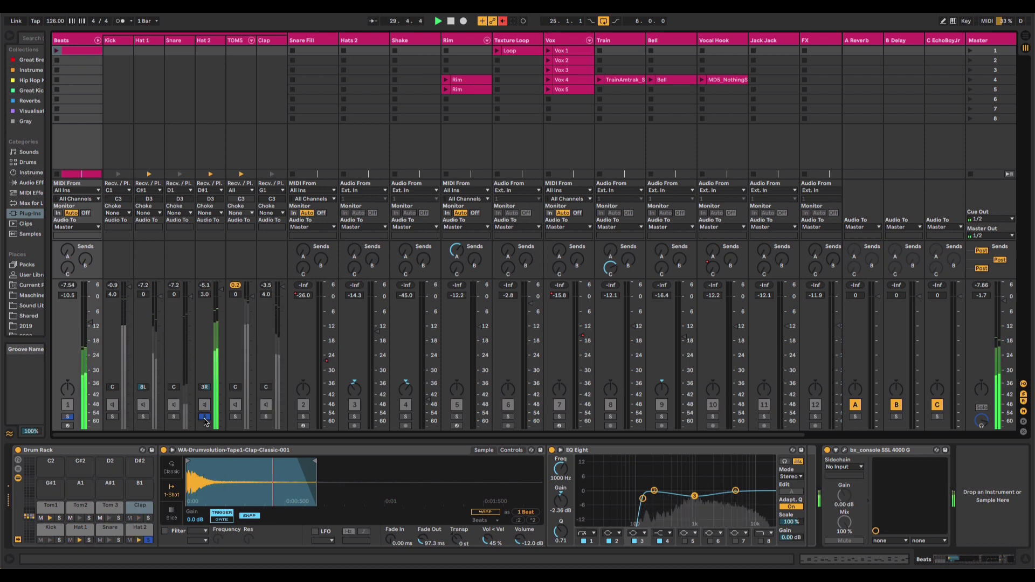
click(239, 418)
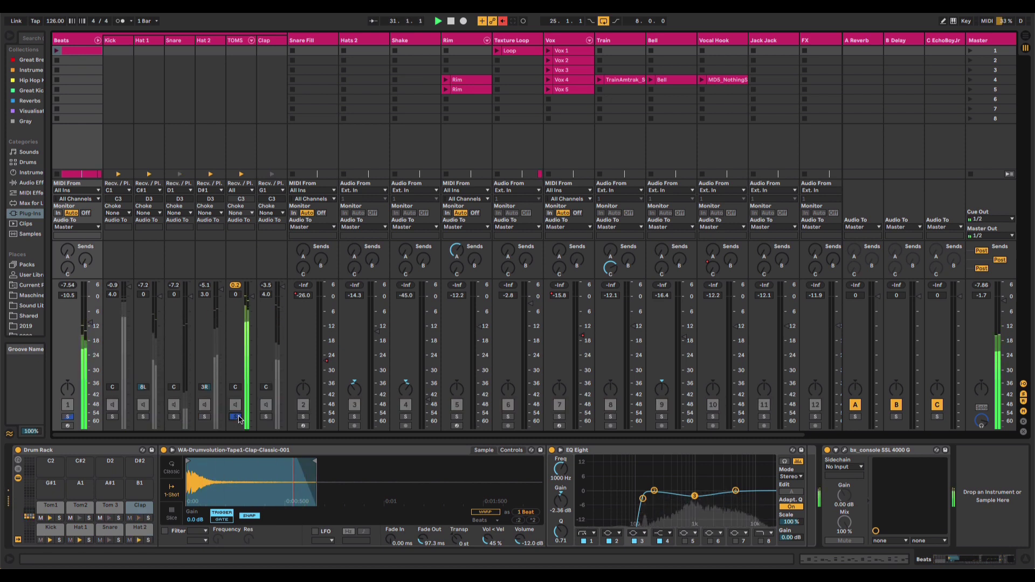
Expand the TOMS chain and compare its sound with the SP950 plug-in bypassed and active
click(251, 40)
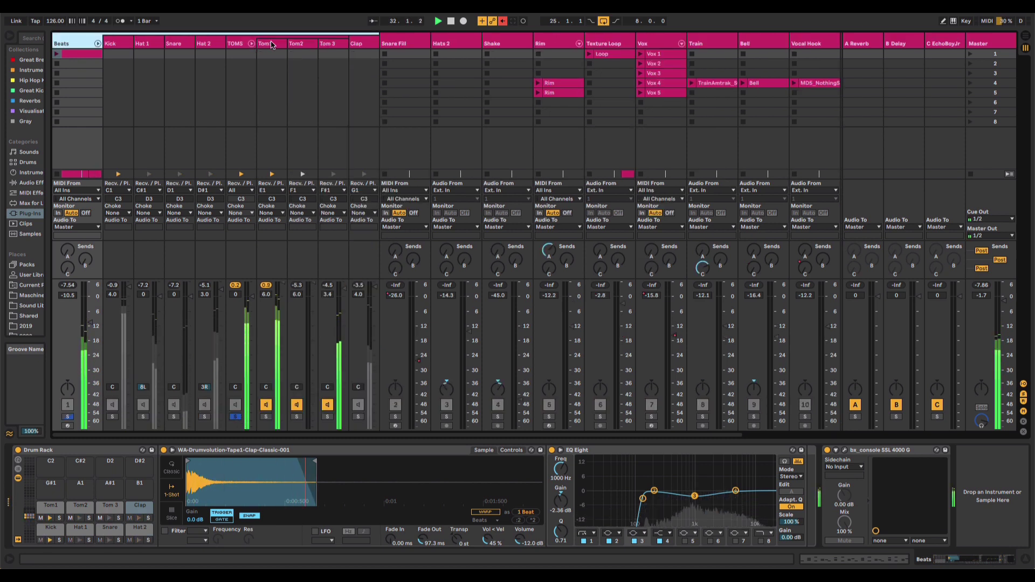
click(240, 43)
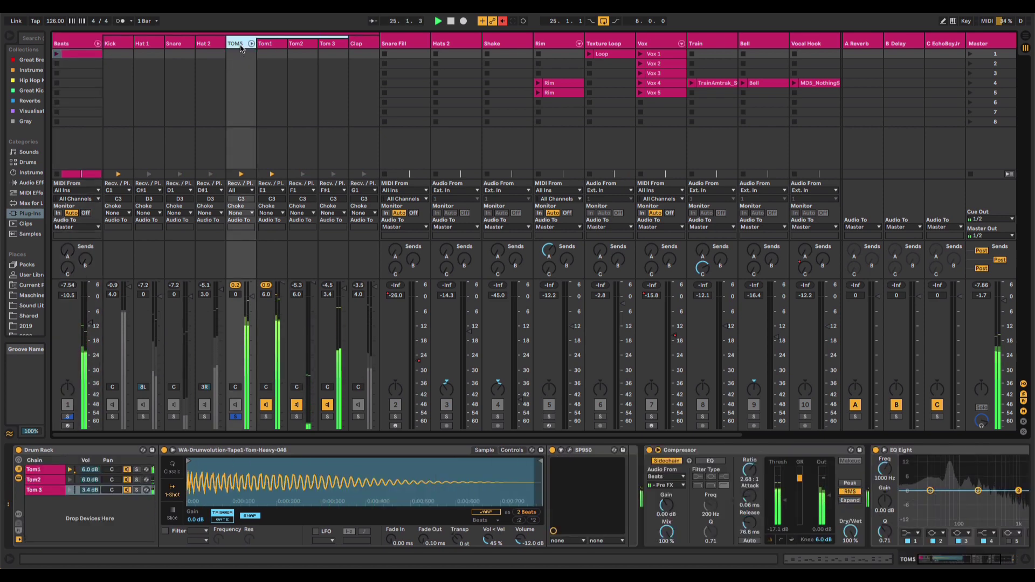
click(569, 451)
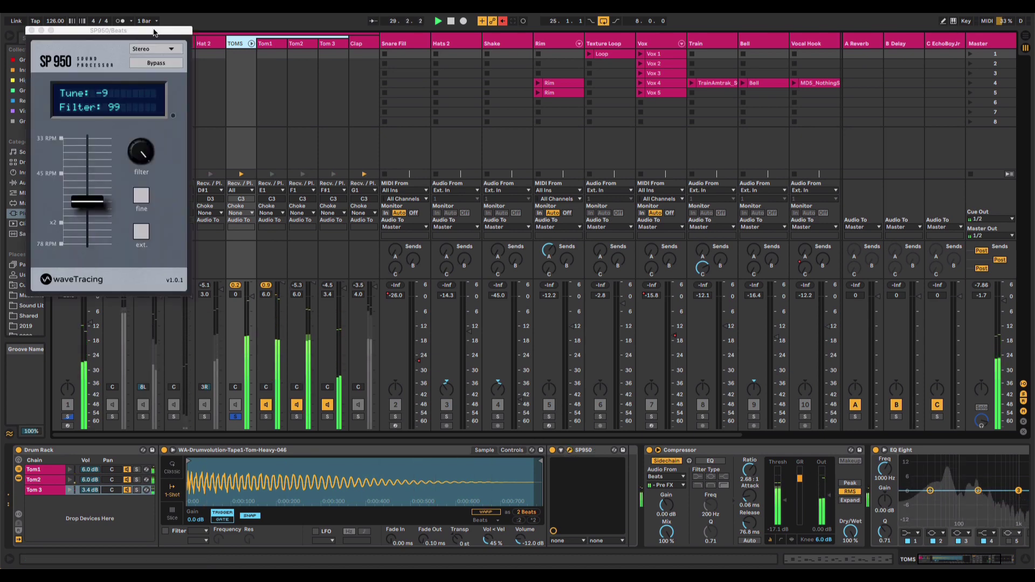
drag(155, 33, 774, 128)
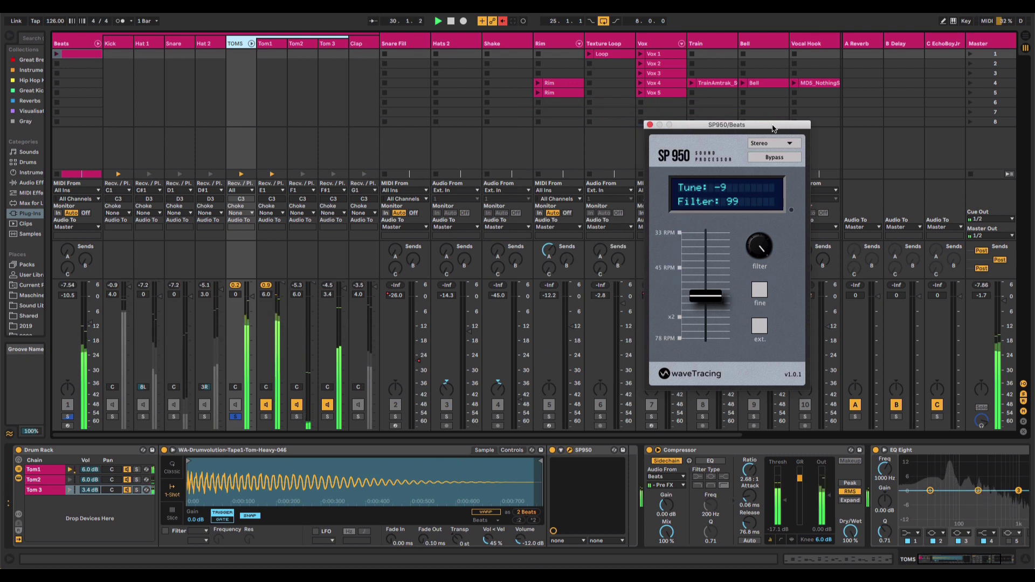
click(777, 158)
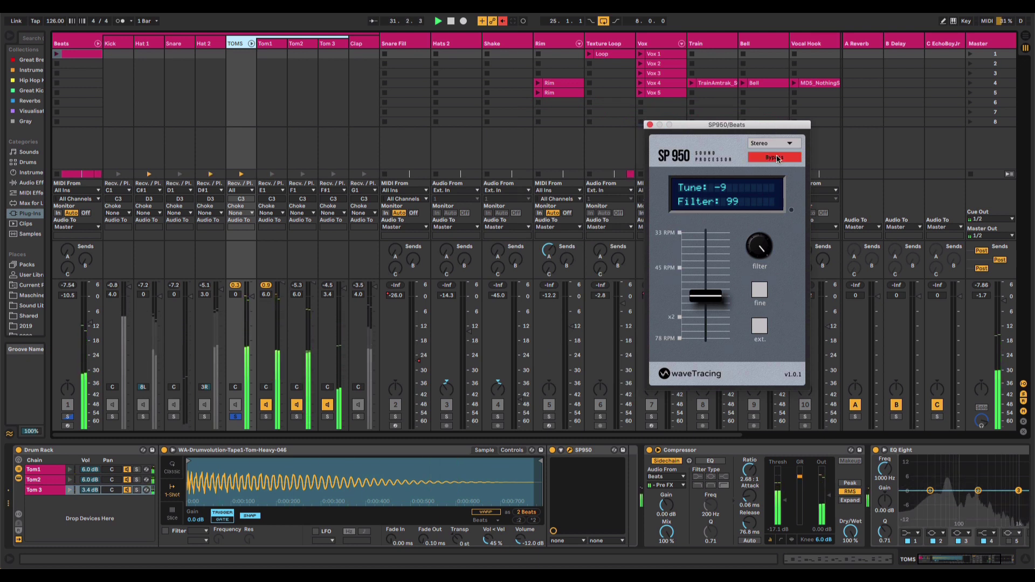
click(777, 158)
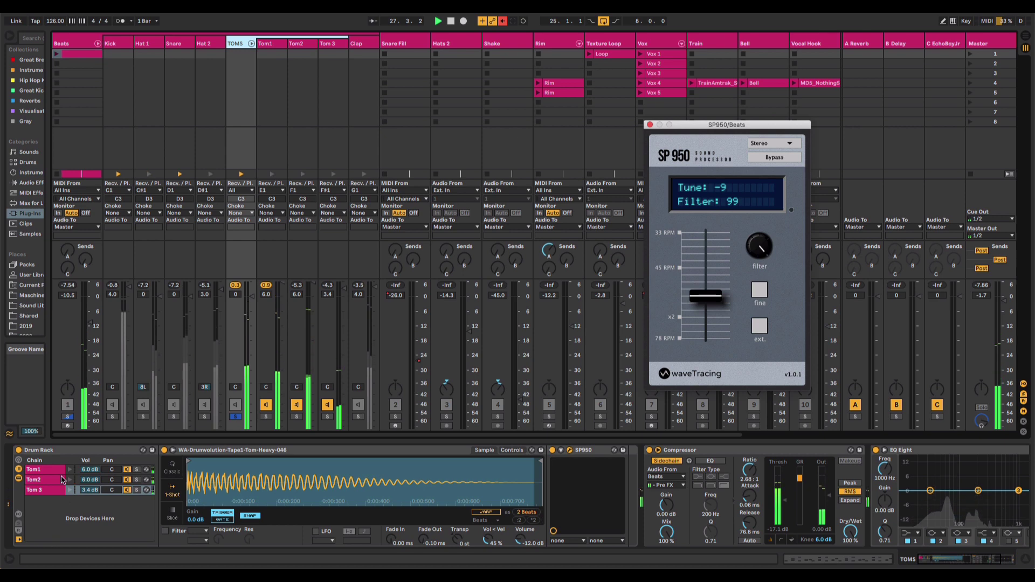
Review the devices on Tom1, Tom2, Tom 3 and the TOMS group, and close the SP950 plug-in window
click(276, 44)
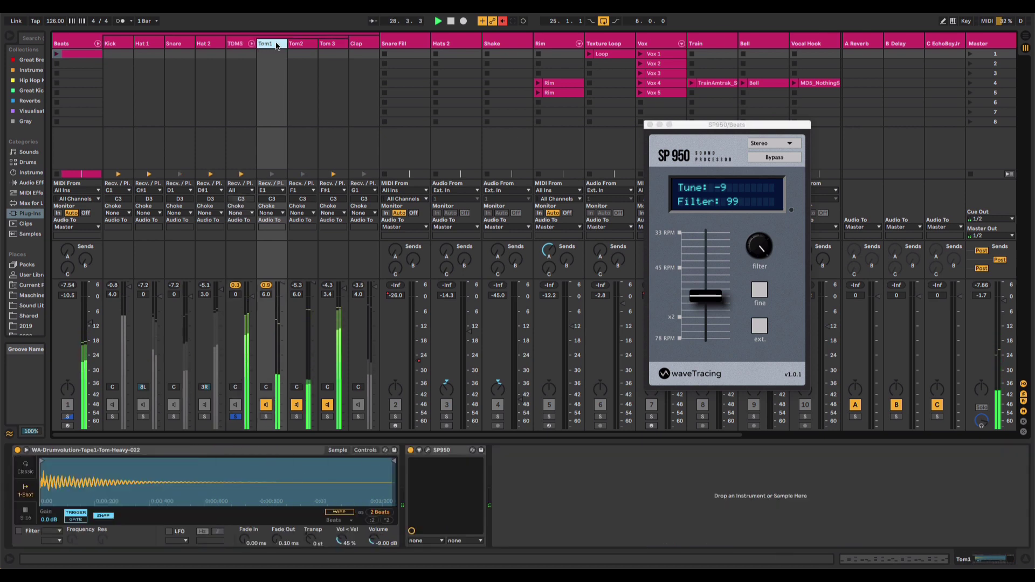
click(298, 44)
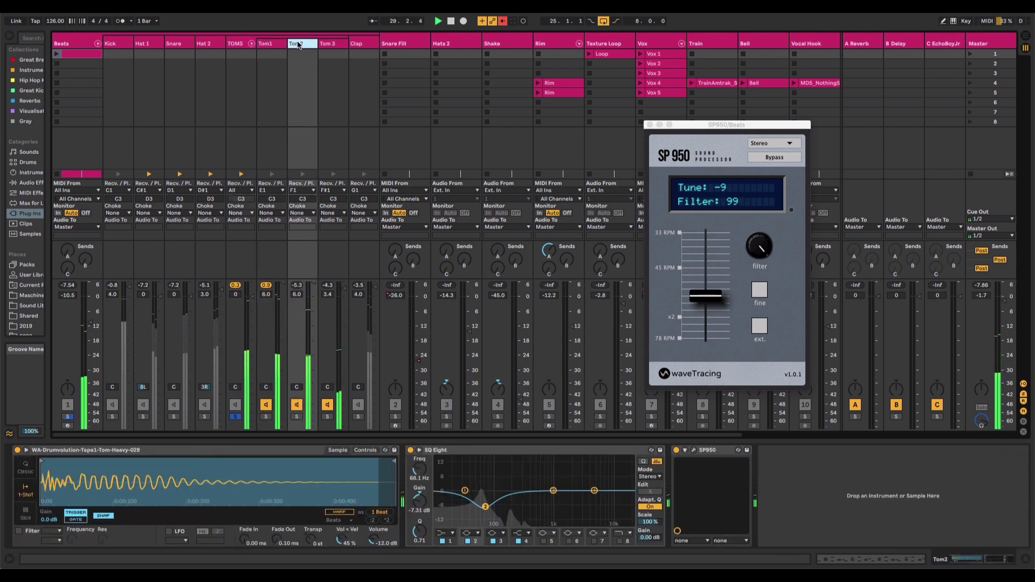
click(335, 44)
click(241, 46)
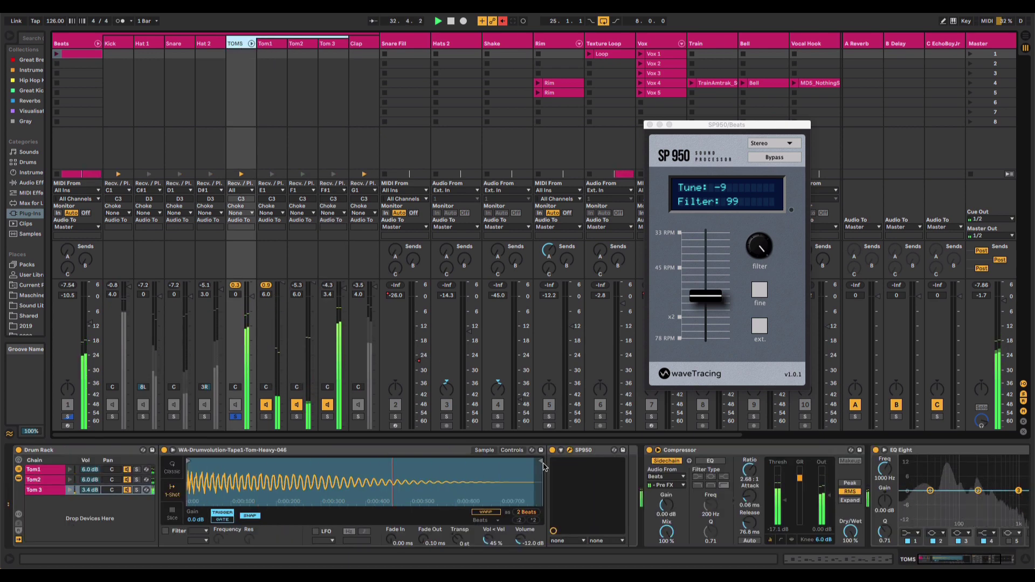
click(650, 125)
Review the devices on Tom1, Tom2 and Tom 3, compare Tom 3 and Tom1 with SP950 bypassed and active, and unsolo the TOMS group
click(265, 43)
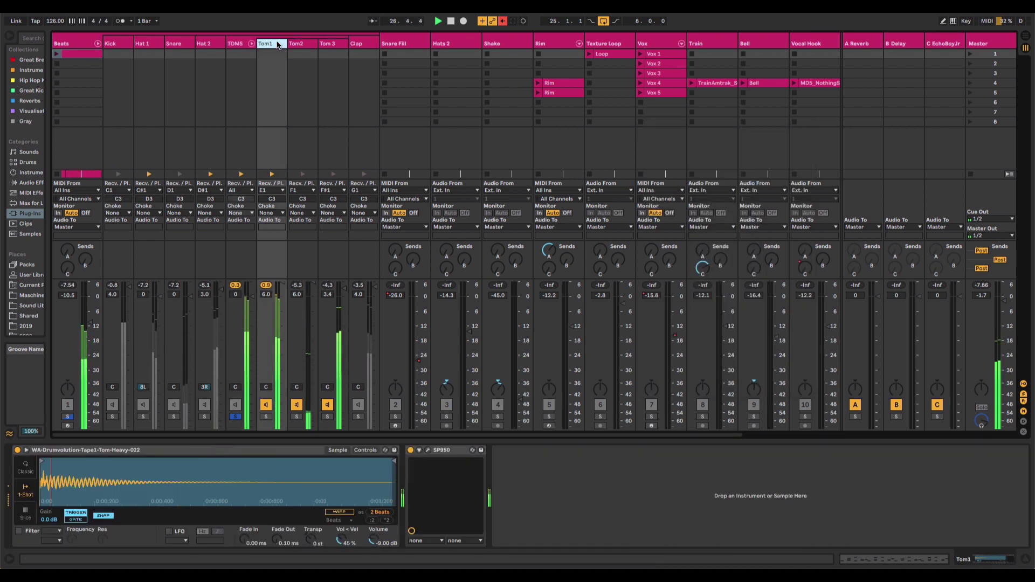
click(306, 44)
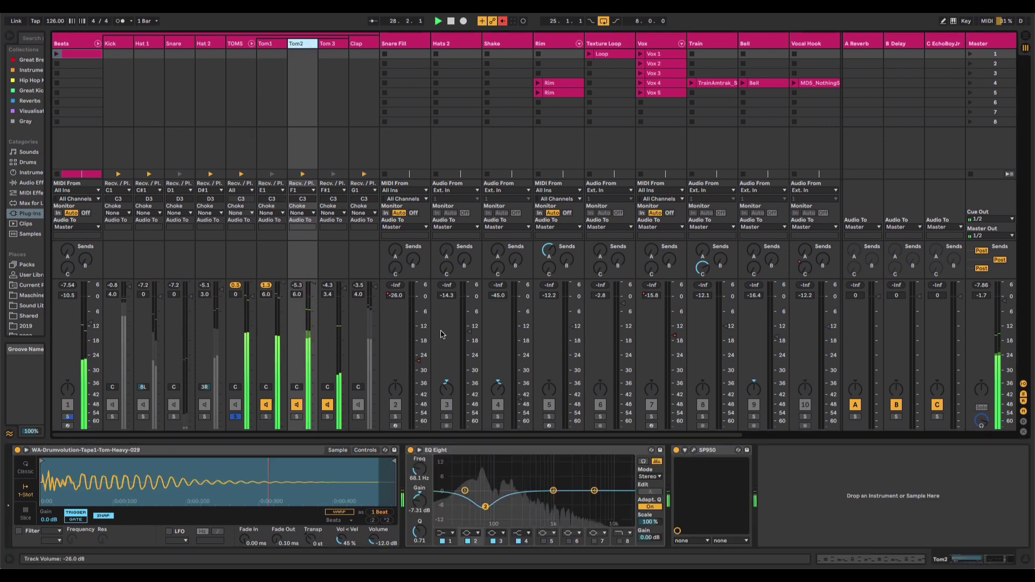
click(330, 69)
click(410, 450)
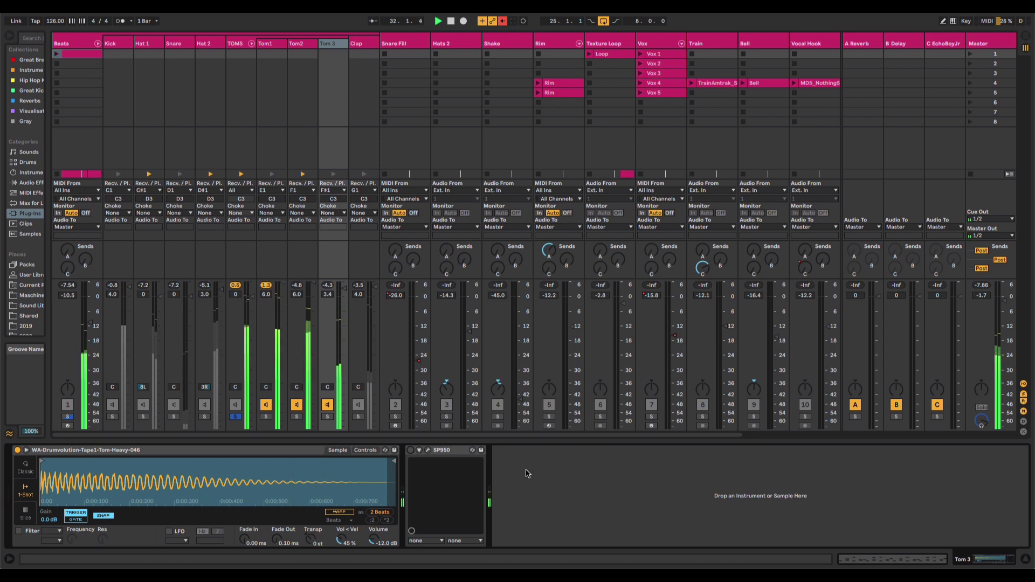
click(297, 45)
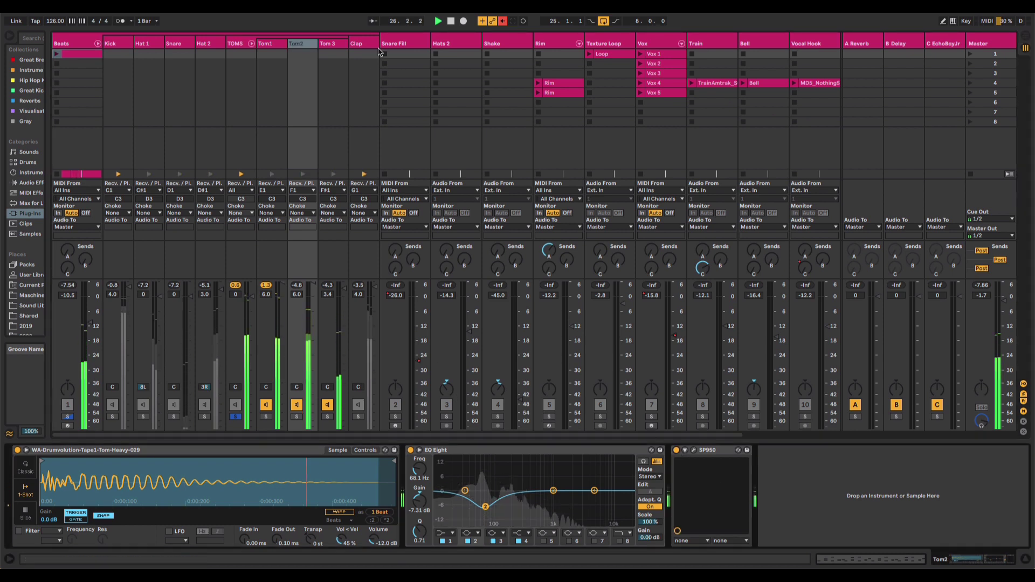
key(Left)
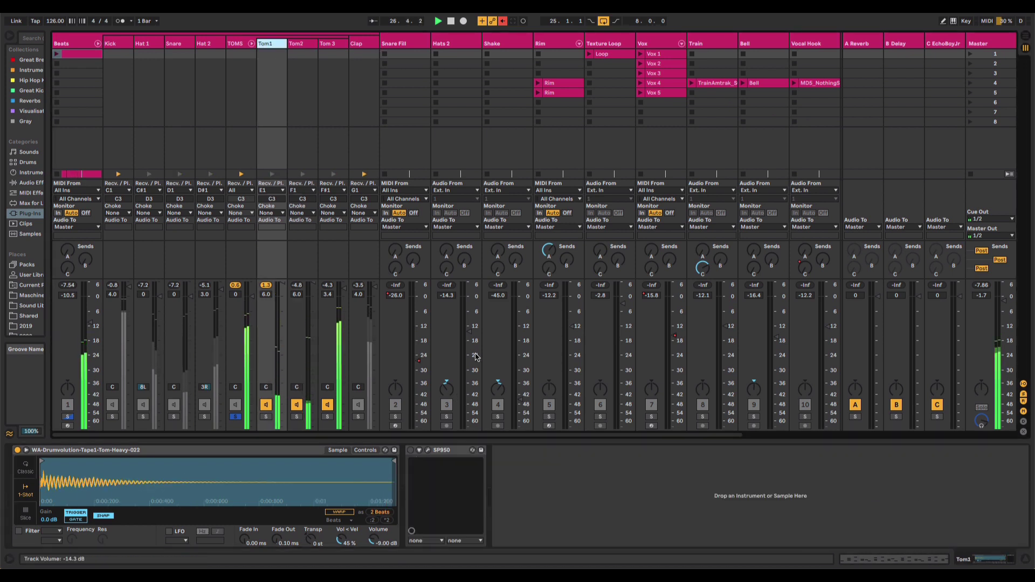
click(410, 450)
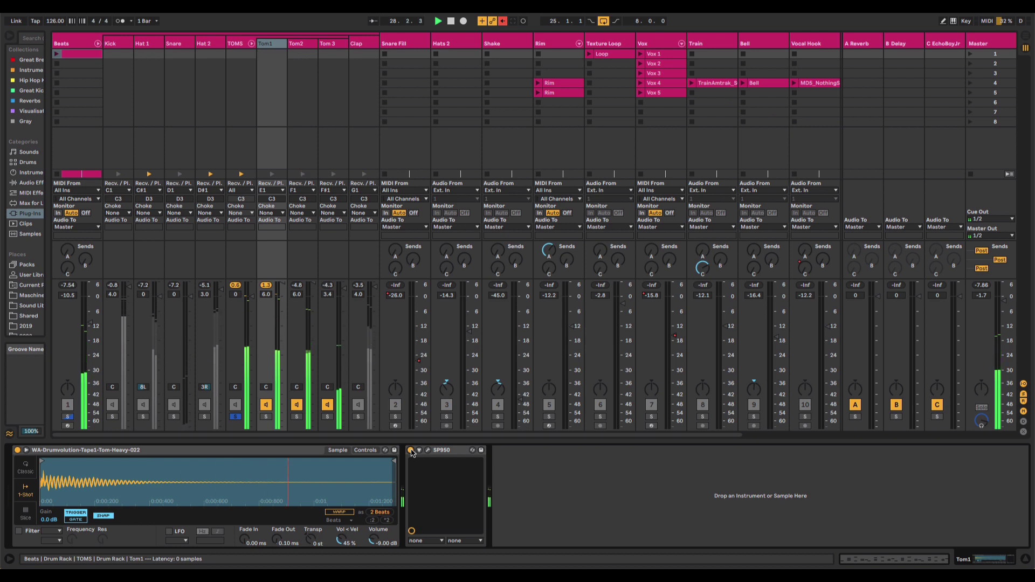
click(235, 420)
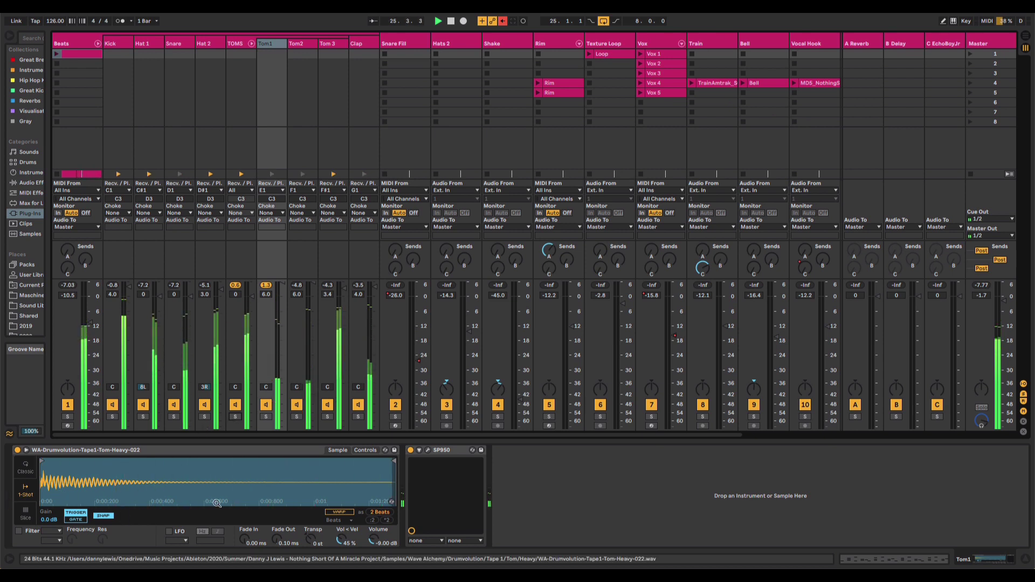
Review the samples and devices on the Kick, Hat 1, Snare and Hat 2 chains, ending on Kick
click(123, 48)
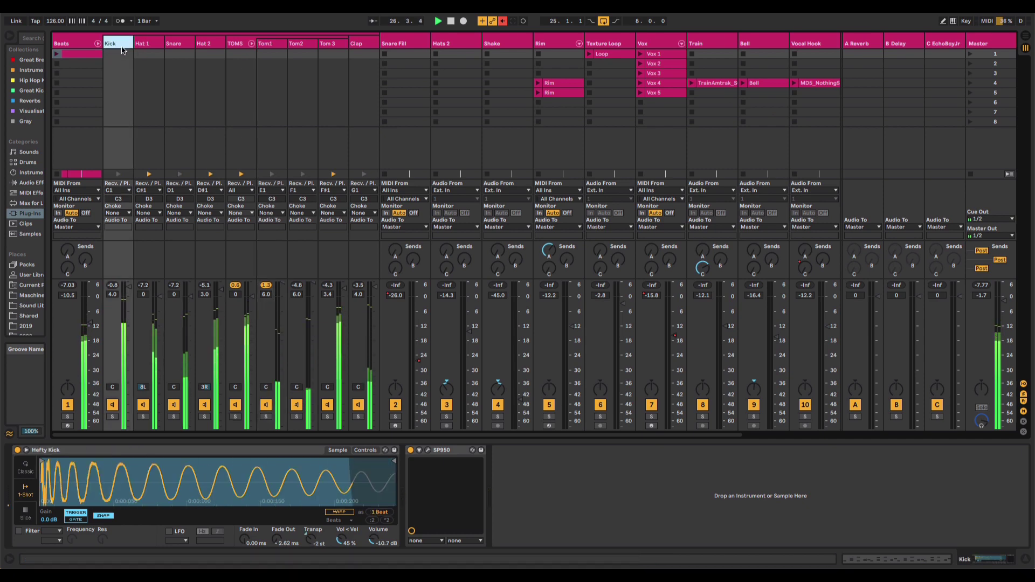
click(156, 45)
click(175, 47)
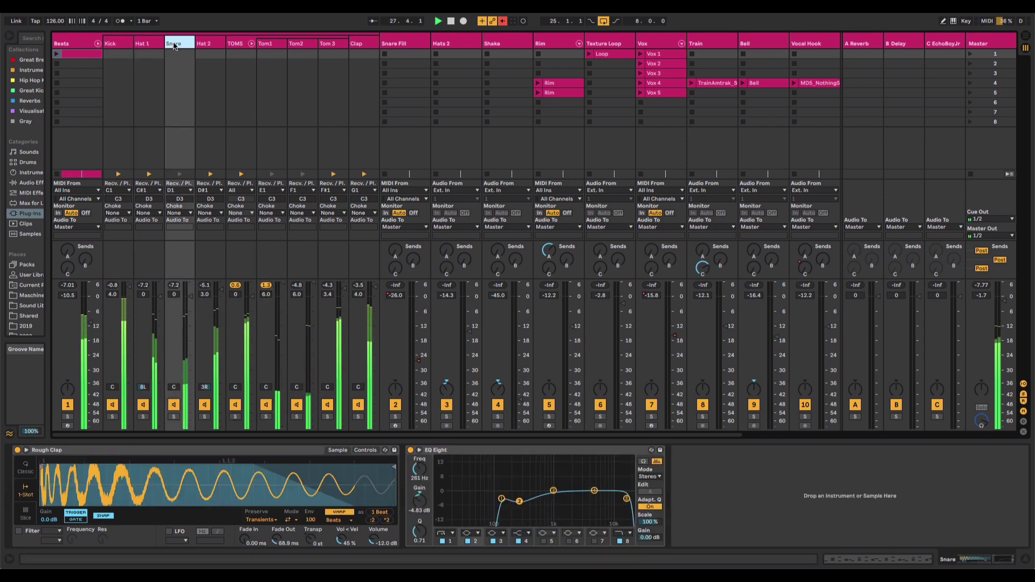
click(204, 45)
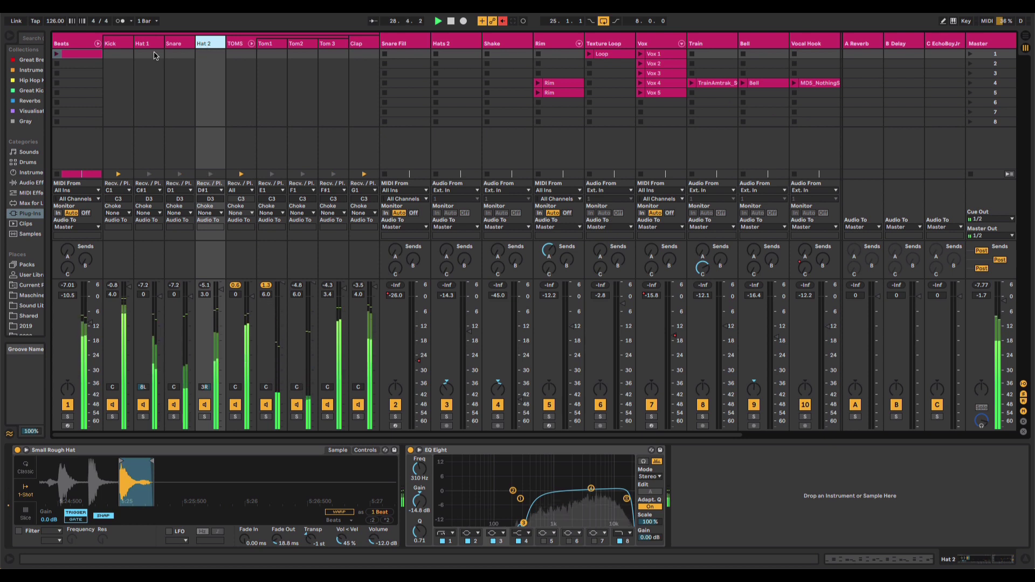
click(124, 48)
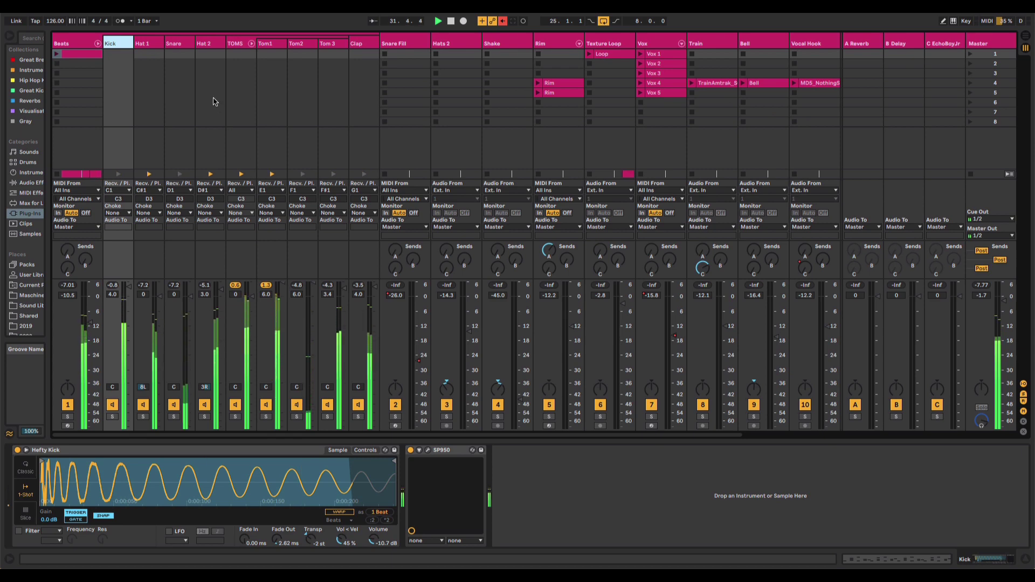
Collapse the Beats drum chains, switch to the Arrangement View, and extend the loop to 16 bars starting at bar 25
click(99, 51)
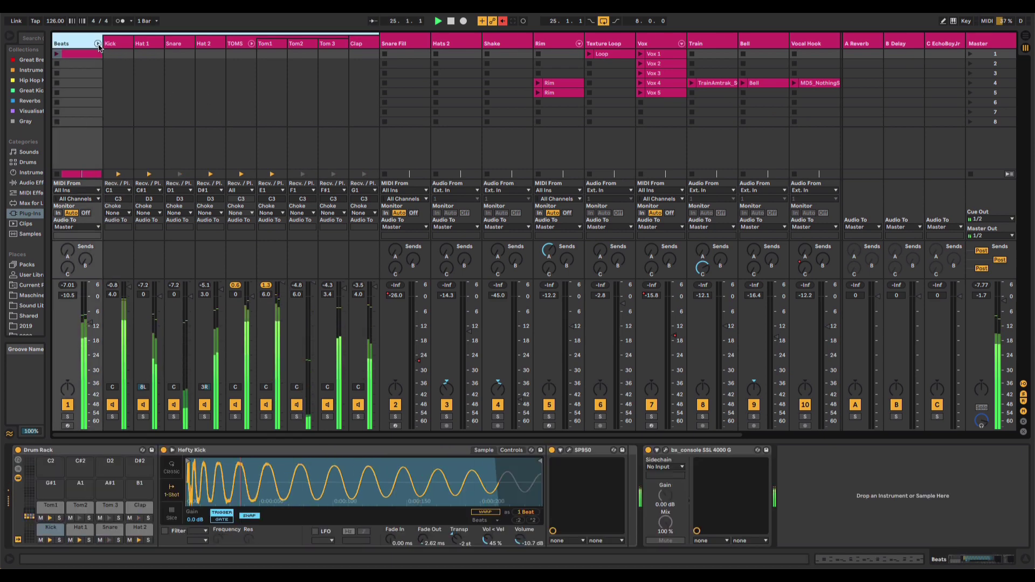
click(98, 43)
key(Tab)
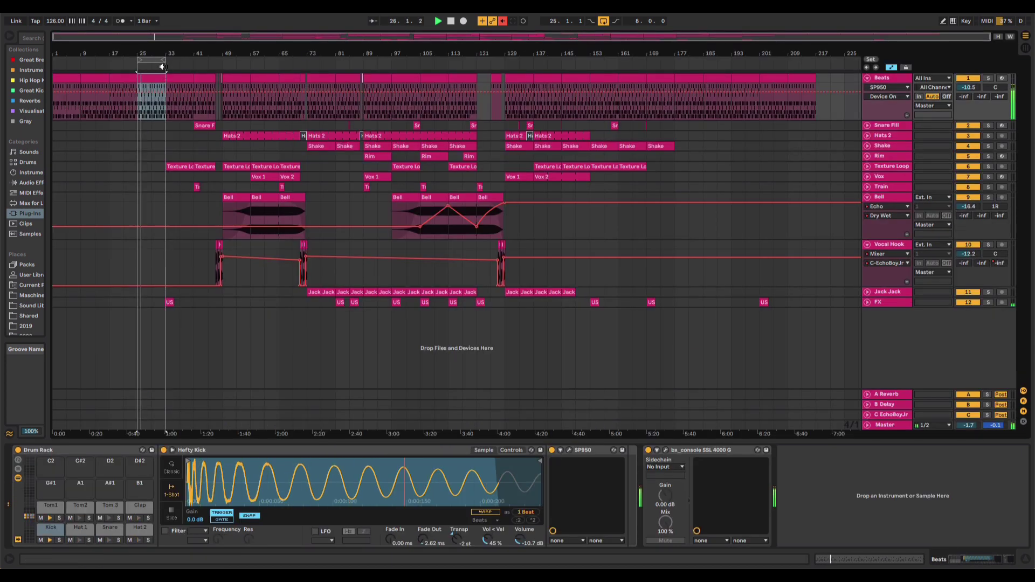
drag(164, 60, 221, 80)
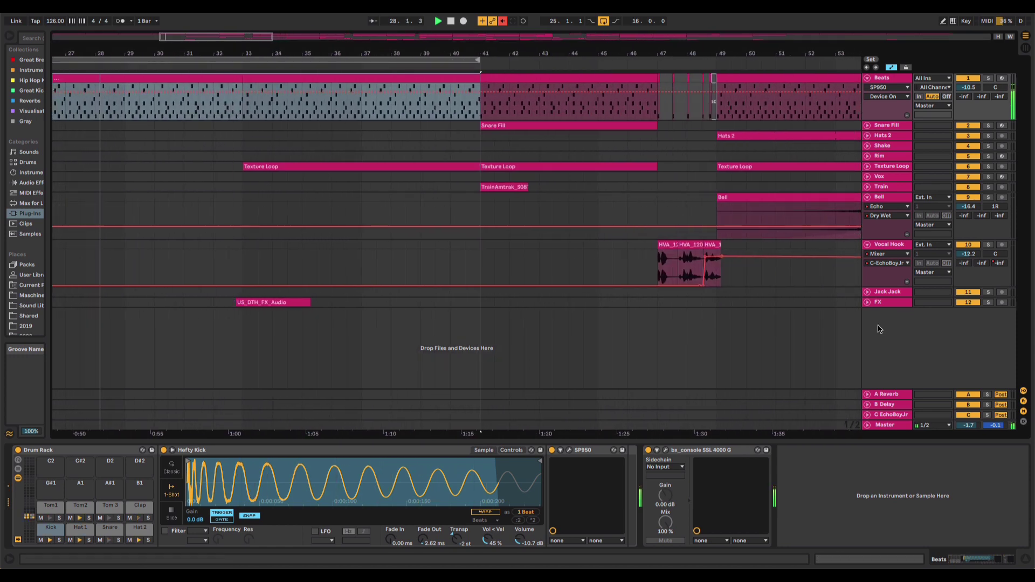
Expand the FX track and examine its device chain, including the Blackhole plug-in's settings, closing the plug-in window again
click(869, 304)
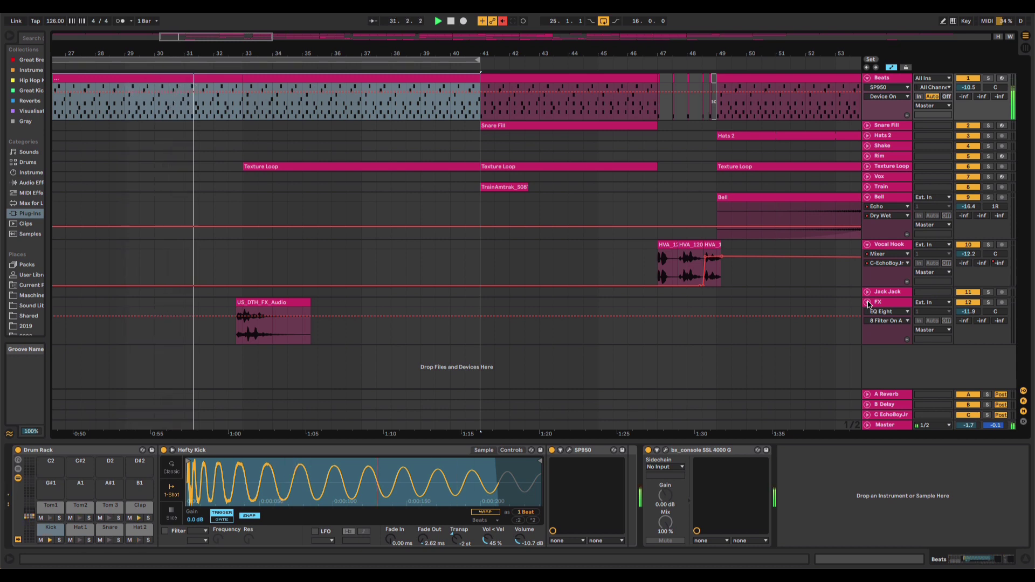
click(274, 302)
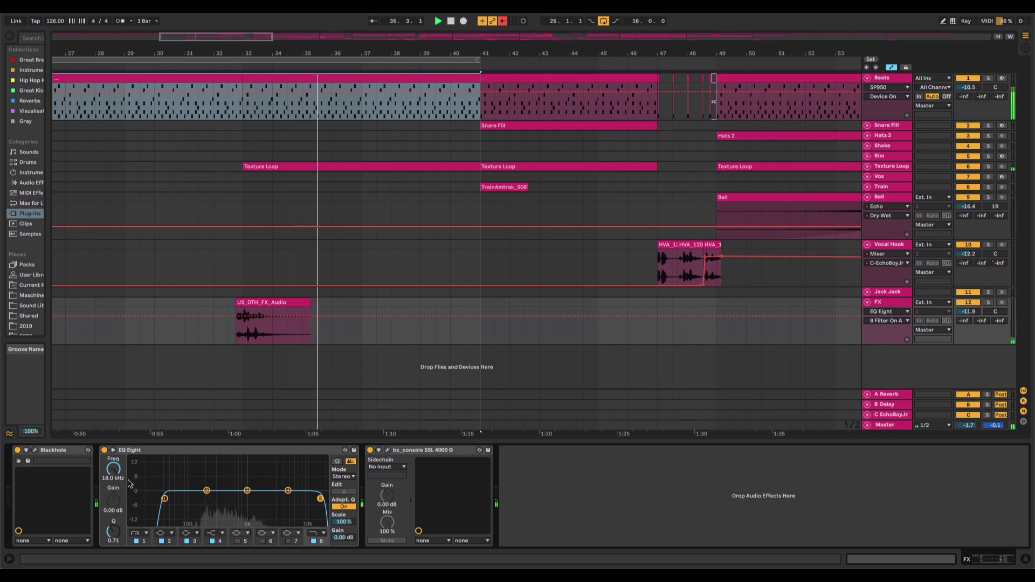
click(34, 450)
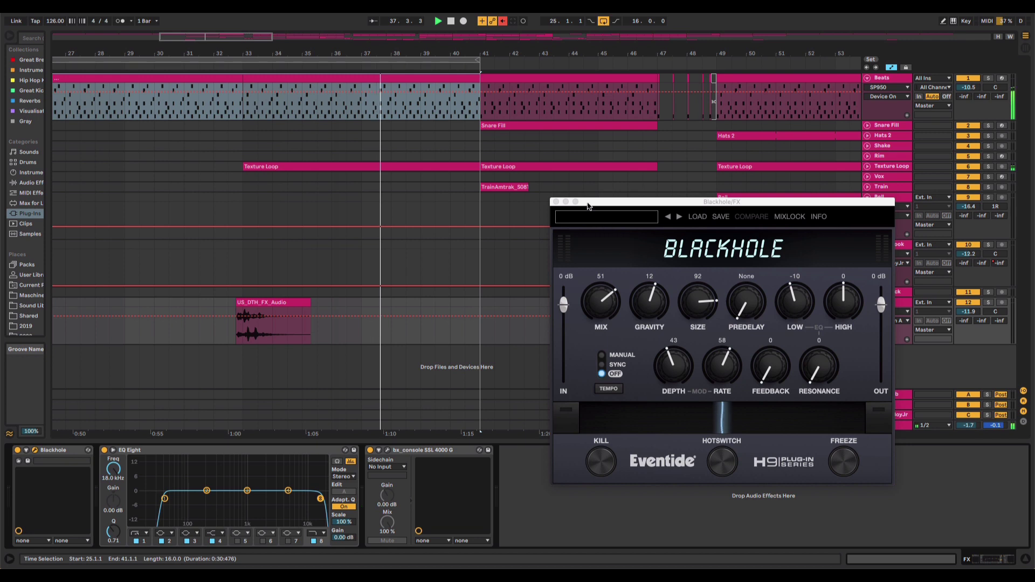
click(557, 202)
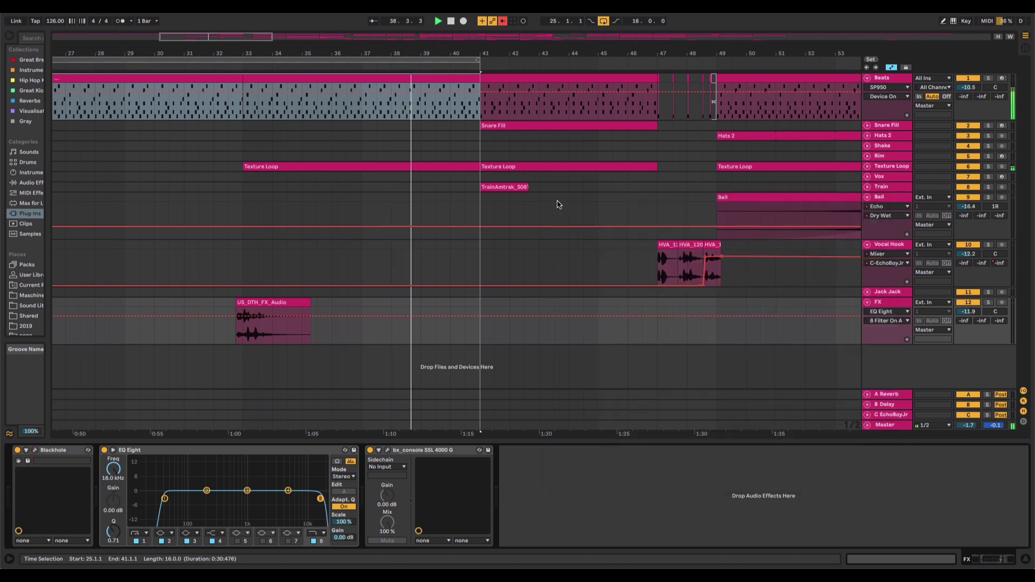
Solo Texture Loop from bar 33, compare it with its EQ Eight bypassed and active, and play the section again unsoloed
click(233, 61)
click(989, 167)
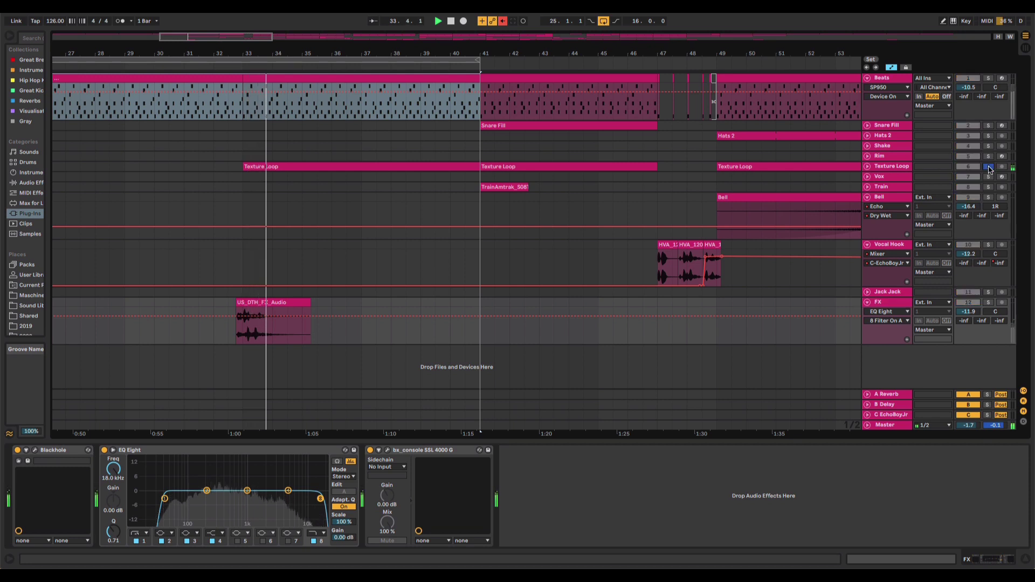
click(884, 169)
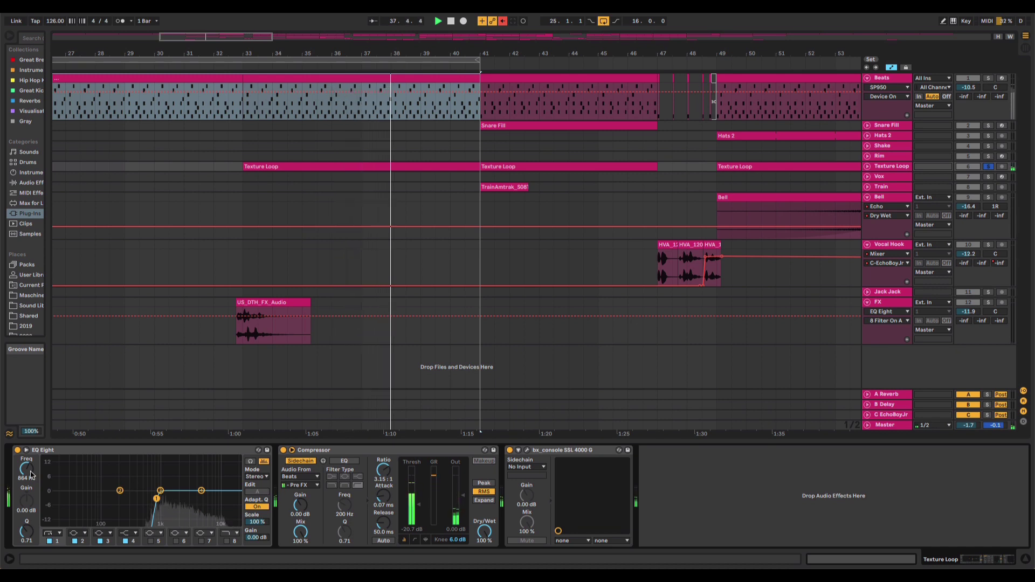
click(18, 450)
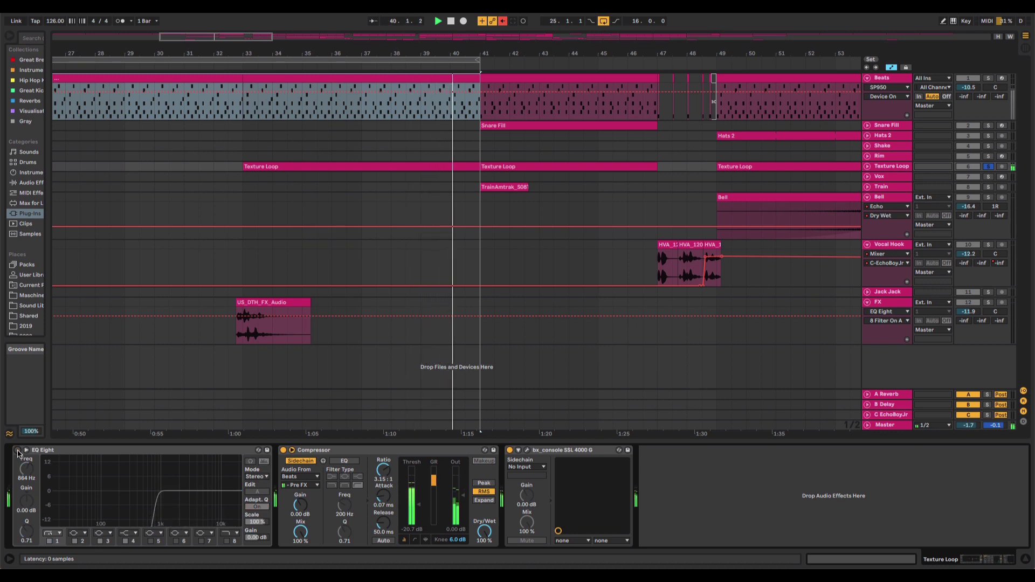
click(18, 450)
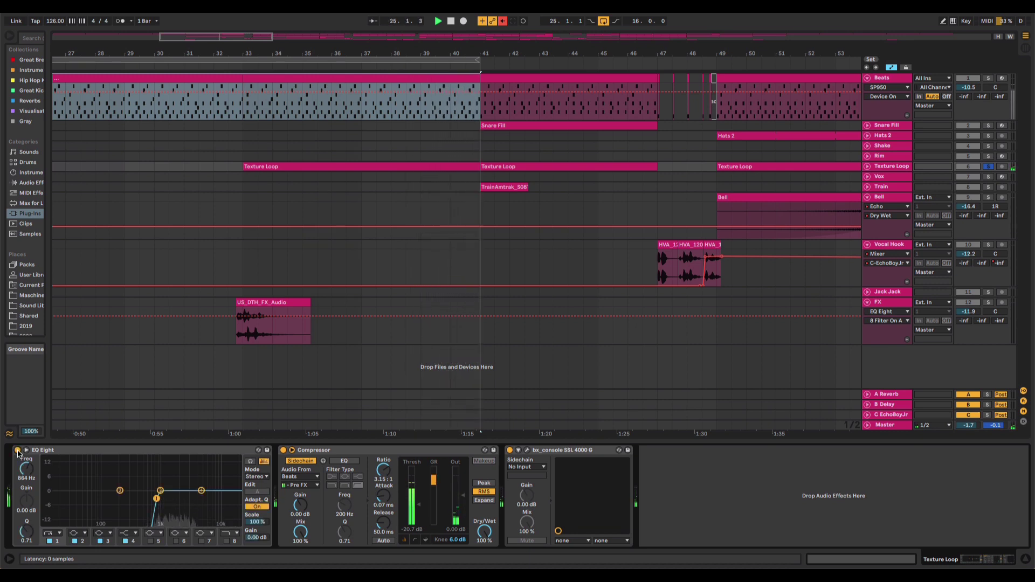
click(239, 68)
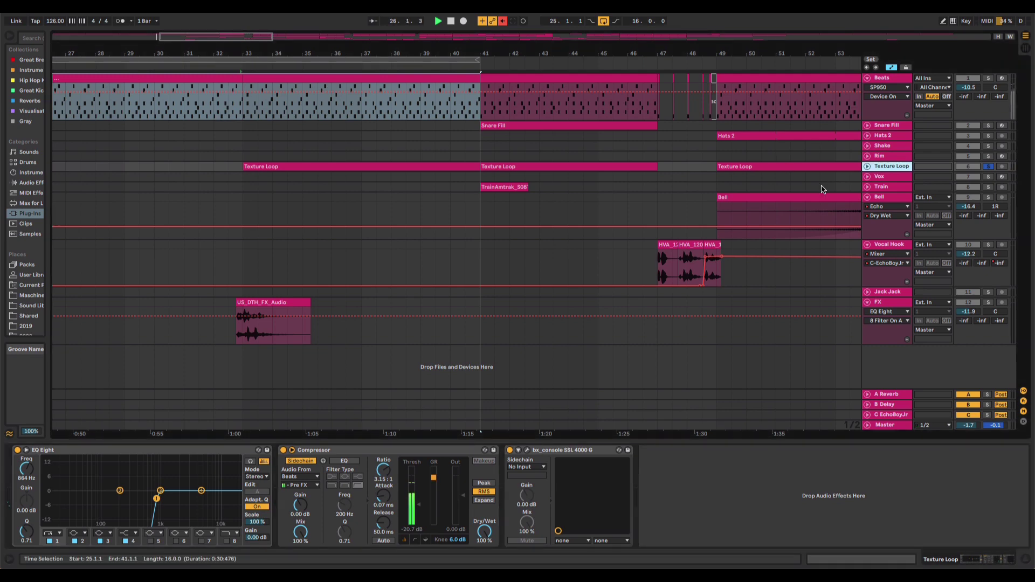
click(241, 53)
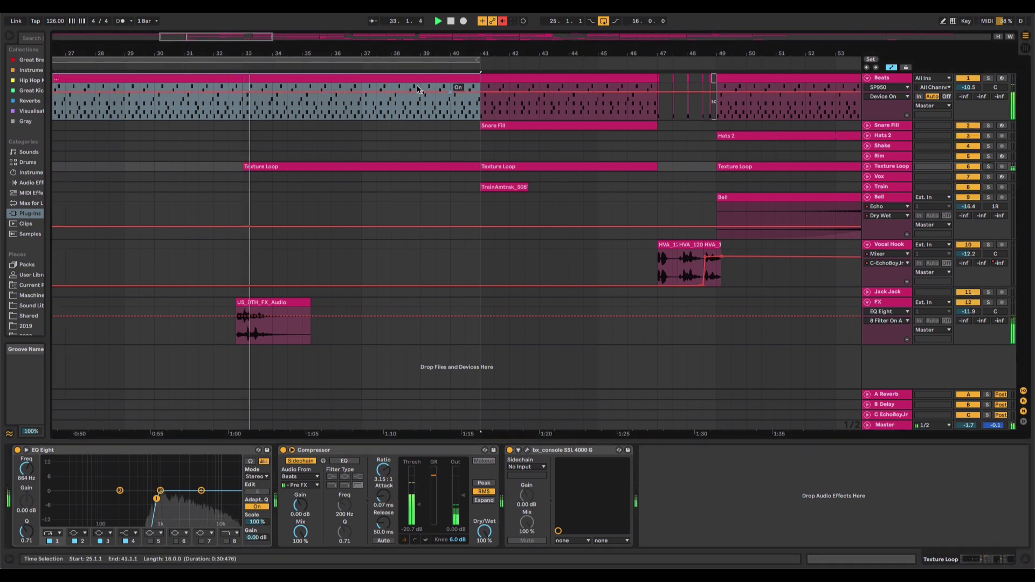
Set the arrangement loop to start at bar 41 with a length of 20 bars, and play from its start
drag(259, 52, 389, 64)
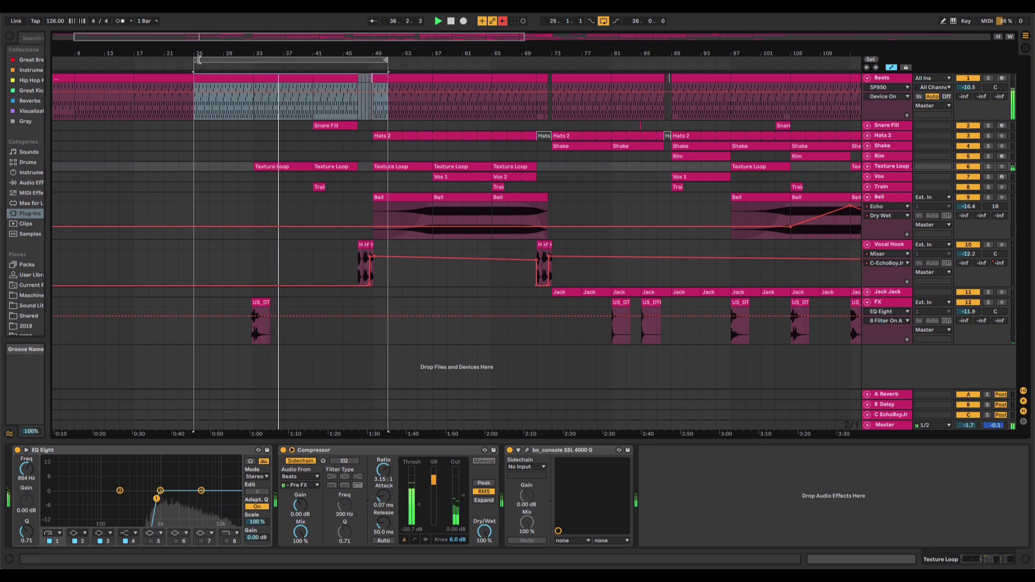
drag(195, 60, 313, 62)
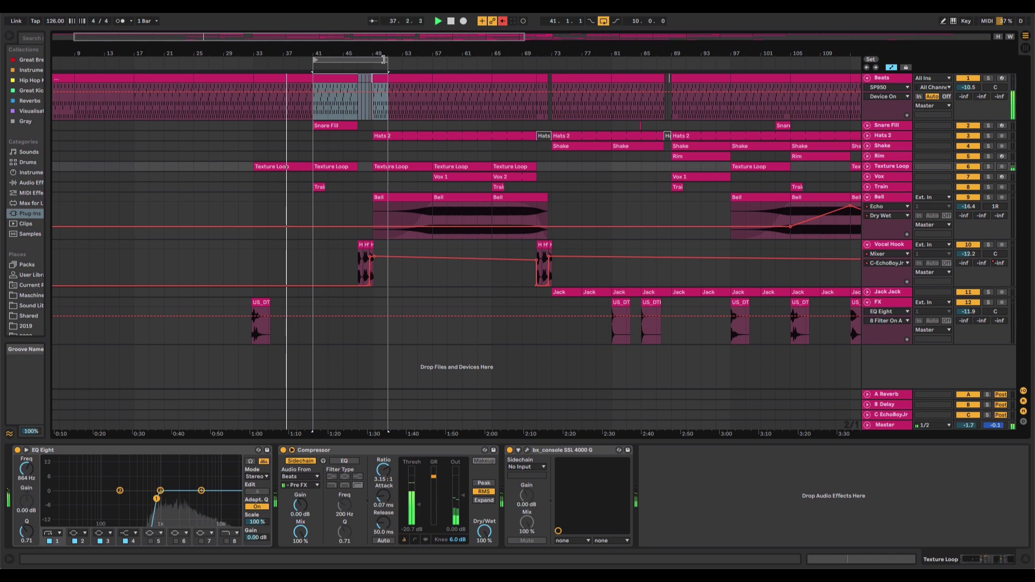
drag(388, 62, 467, 62)
drag(380, 50, 381, 86)
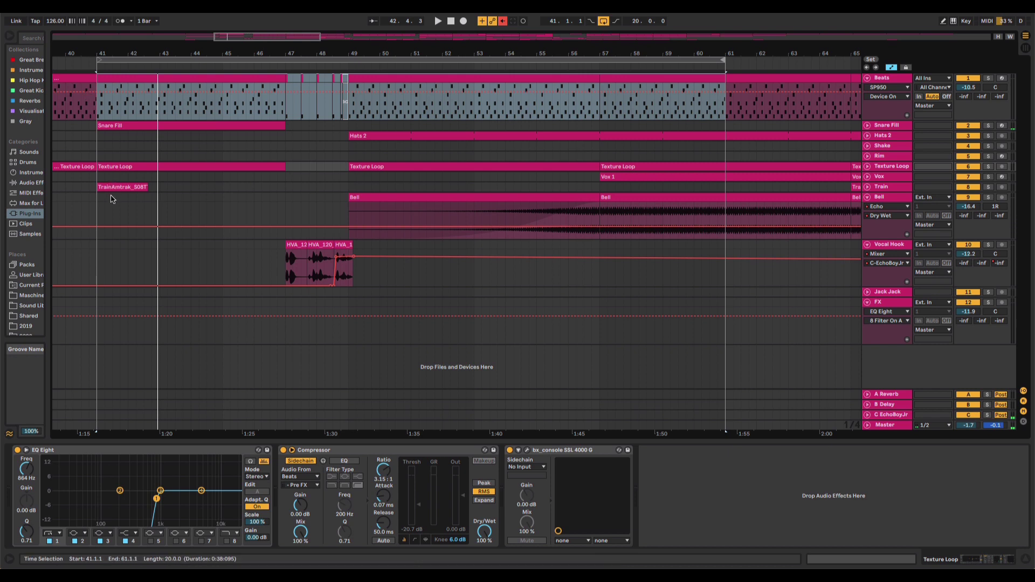
click(68, 66)
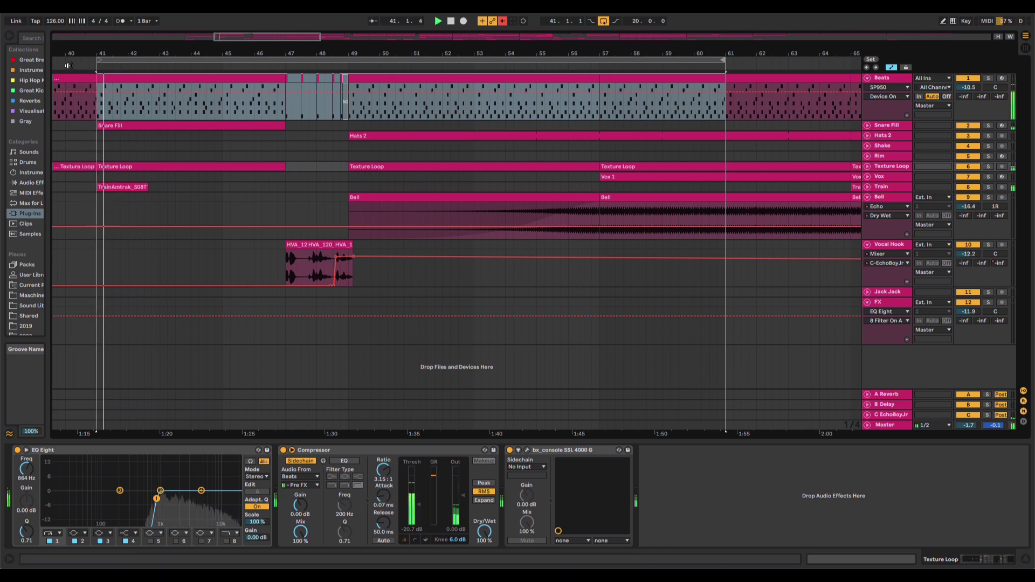
Expand the Train track to examine its devices and sends, and inspect the EchoBoy Jr. plug-in on return C, closing its window again
click(882, 187)
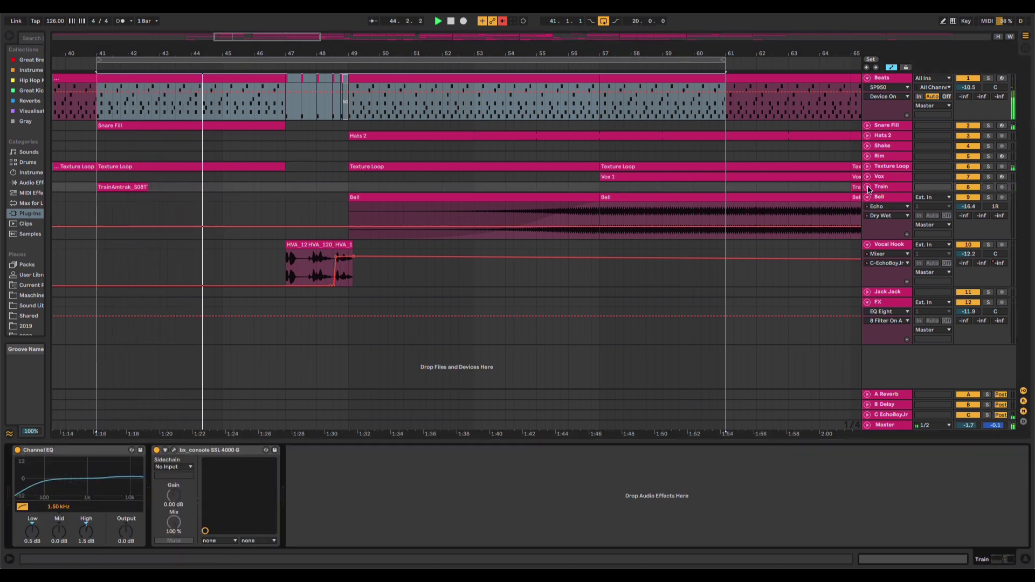
double_click(888, 188)
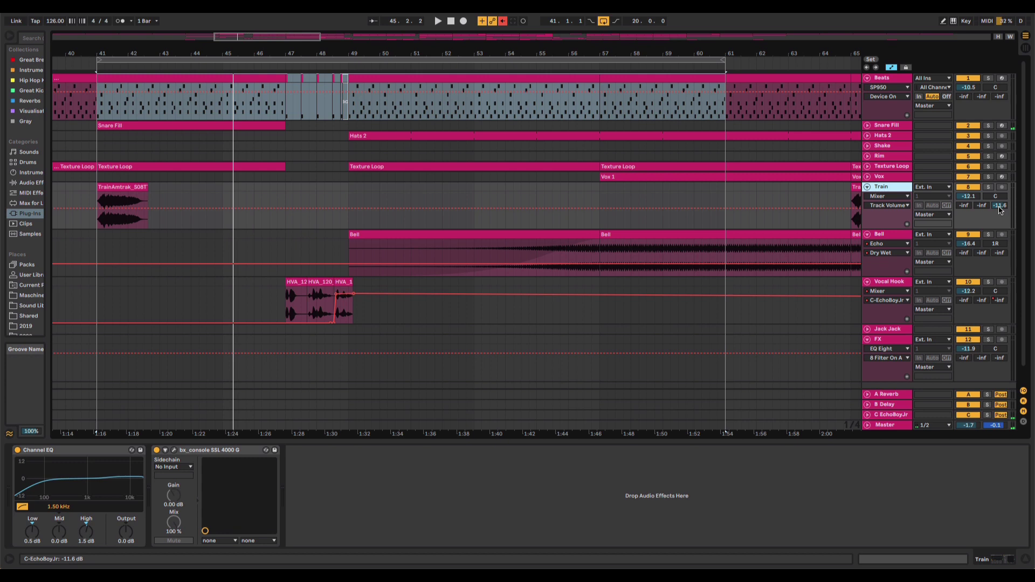
click(884, 416)
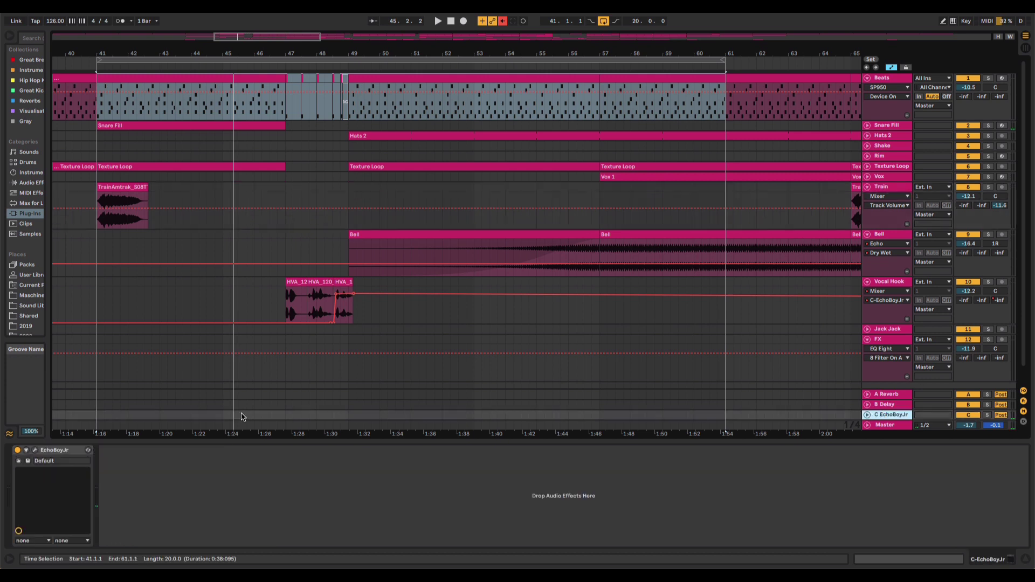
click(35, 451)
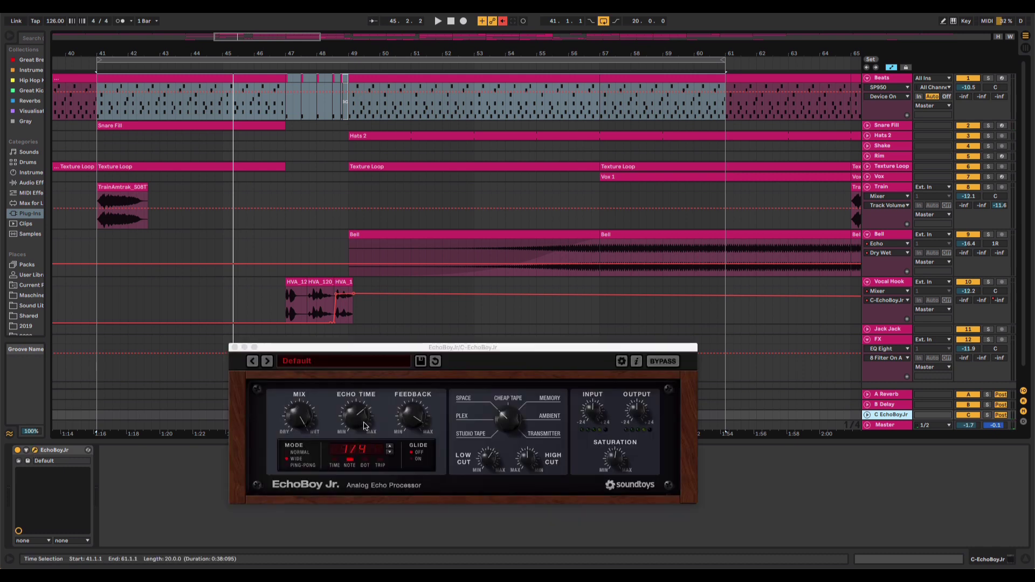
click(234, 348)
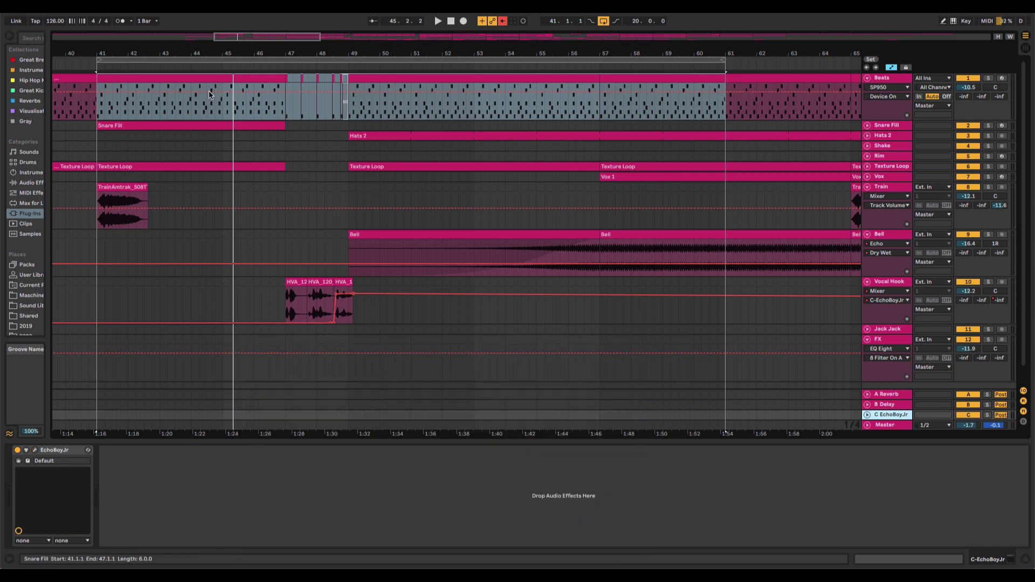
Expand the Snare Fill track in the arrangement to examine its volume automation and device chain
drag(196, 58, 199, 47)
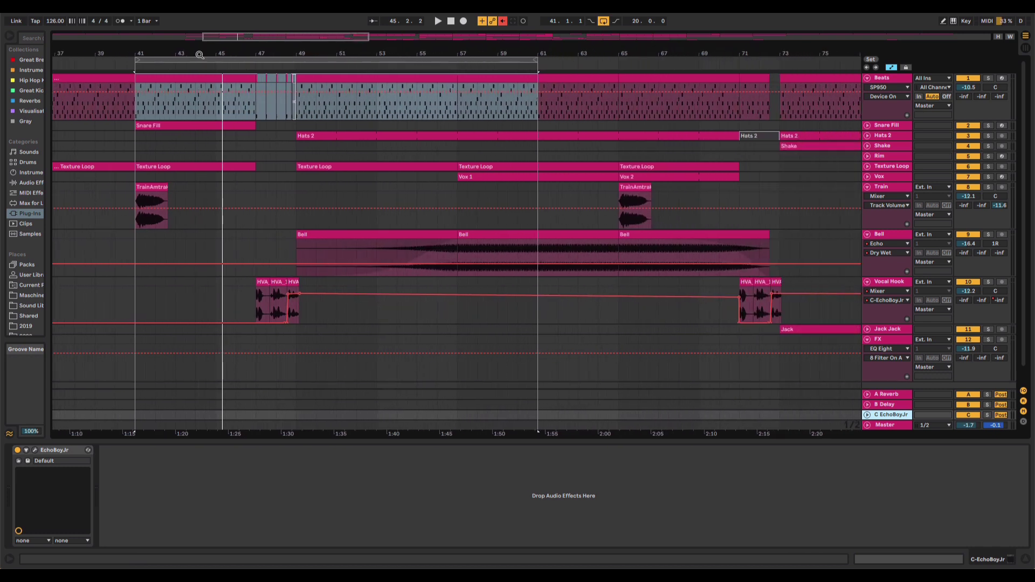
double_click(885, 126)
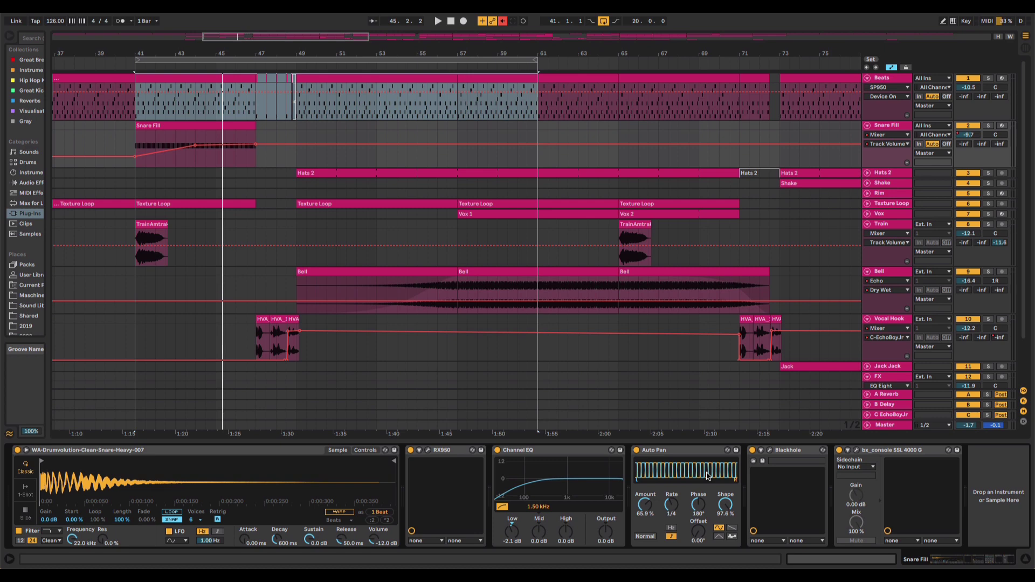
Examine the MIDI notes of the Snare Fill clip and the track's device chain up to Blackhole
double_click(221, 125)
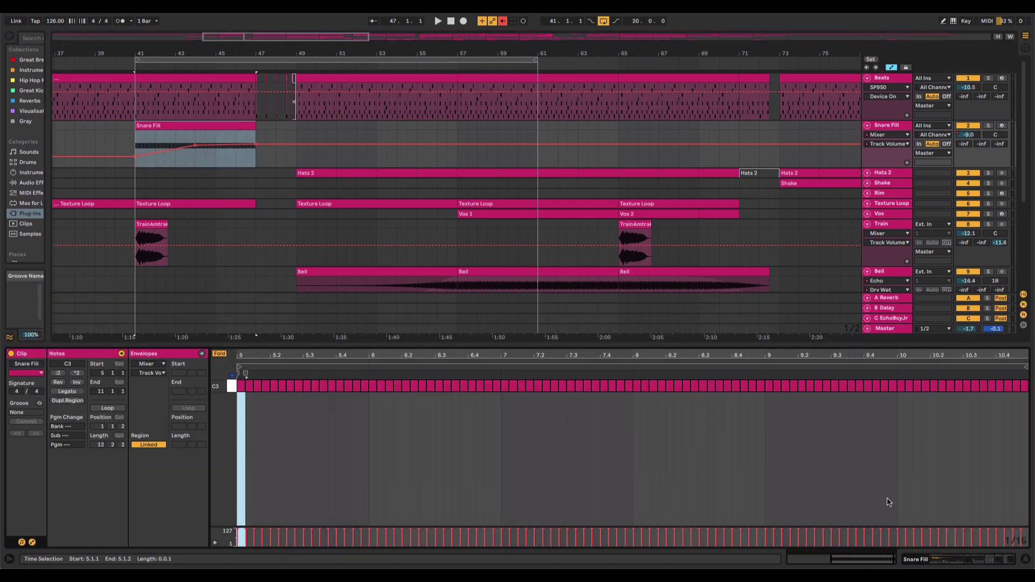
click(1024, 559)
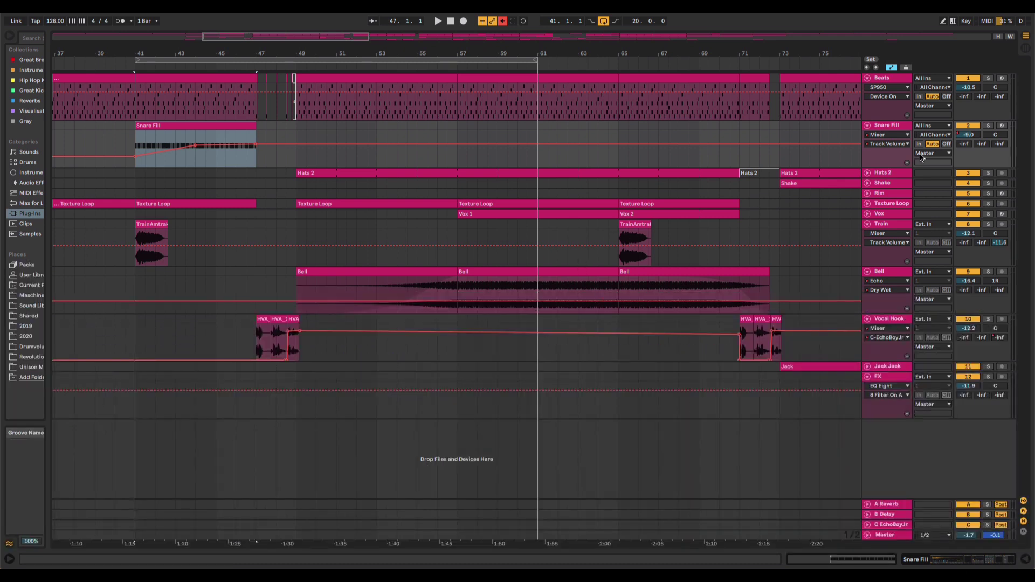
double_click(887, 125)
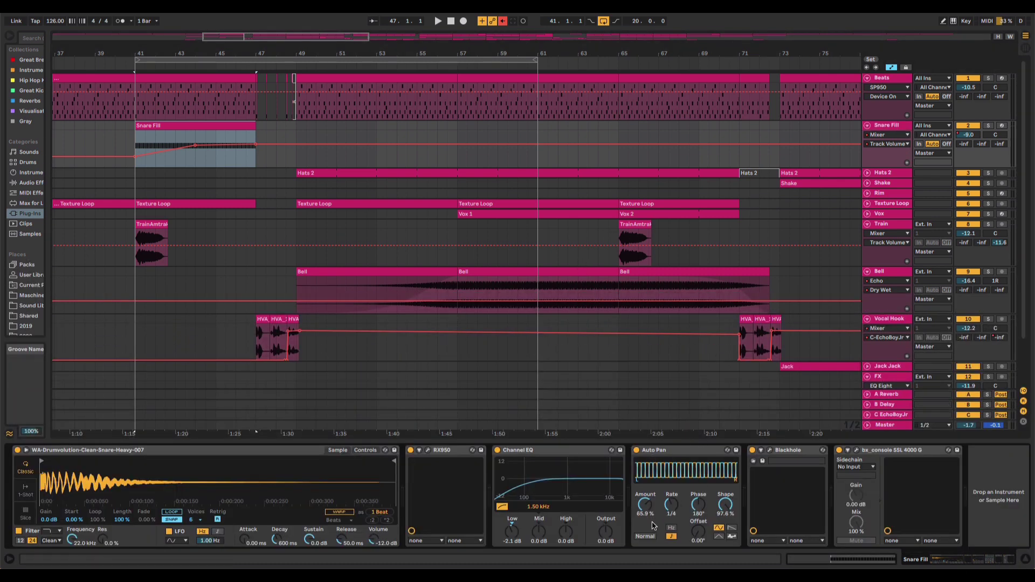
click(784, 451)
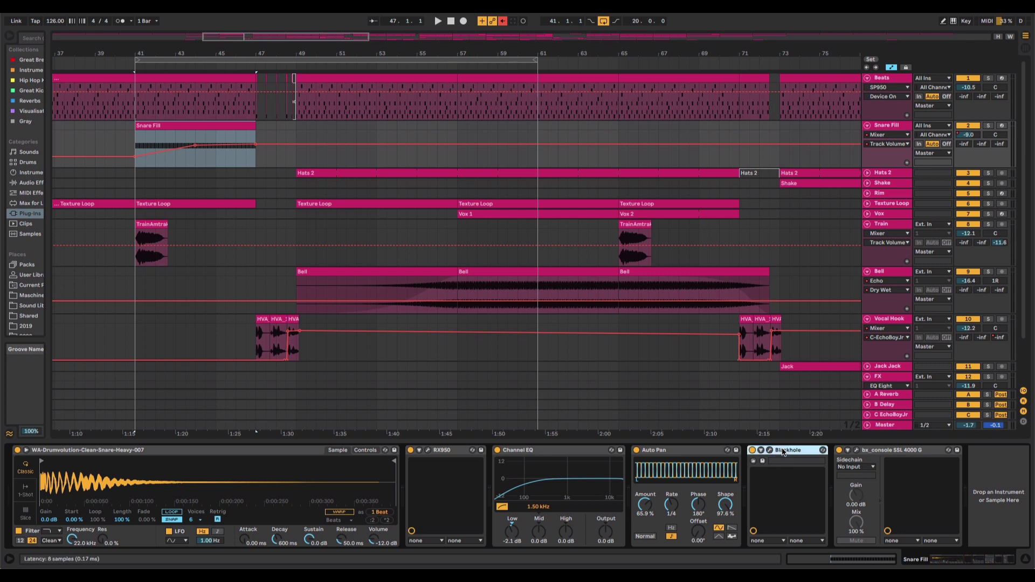
Play the arrangement from bar 41 and solo the Snare Fill track to hear it alone
click(156, 59)
key(space)
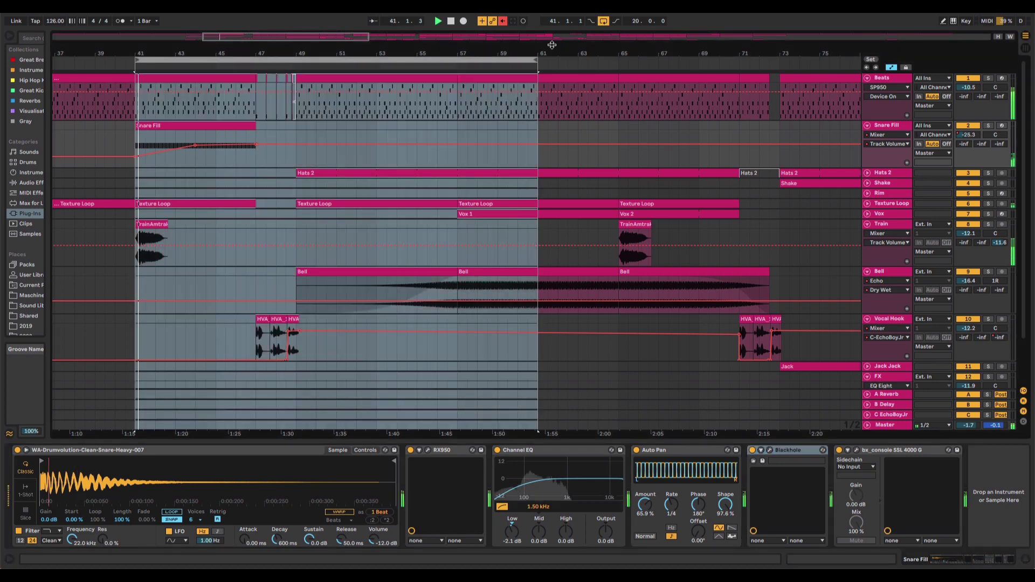
click(987, 126)
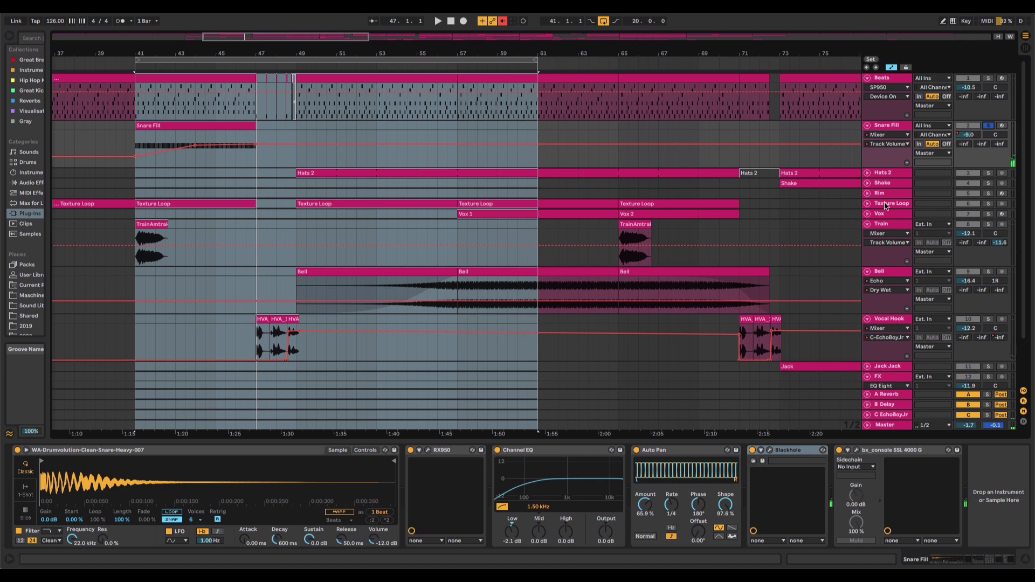
Show the RX950 Filter automation on the Snare Fill track and re-enable the overridden automation
click(893, 137)
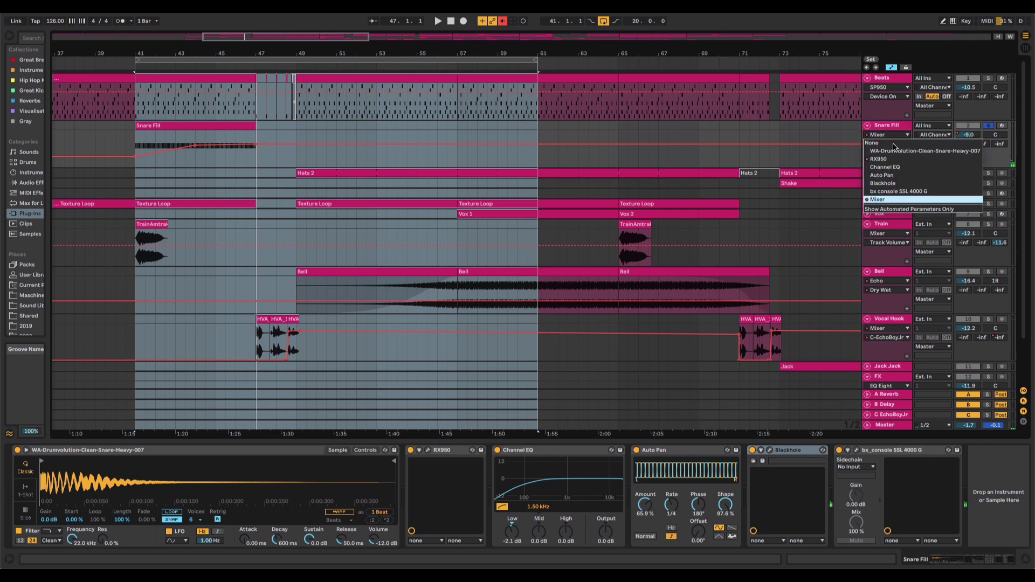
click(878, 160)
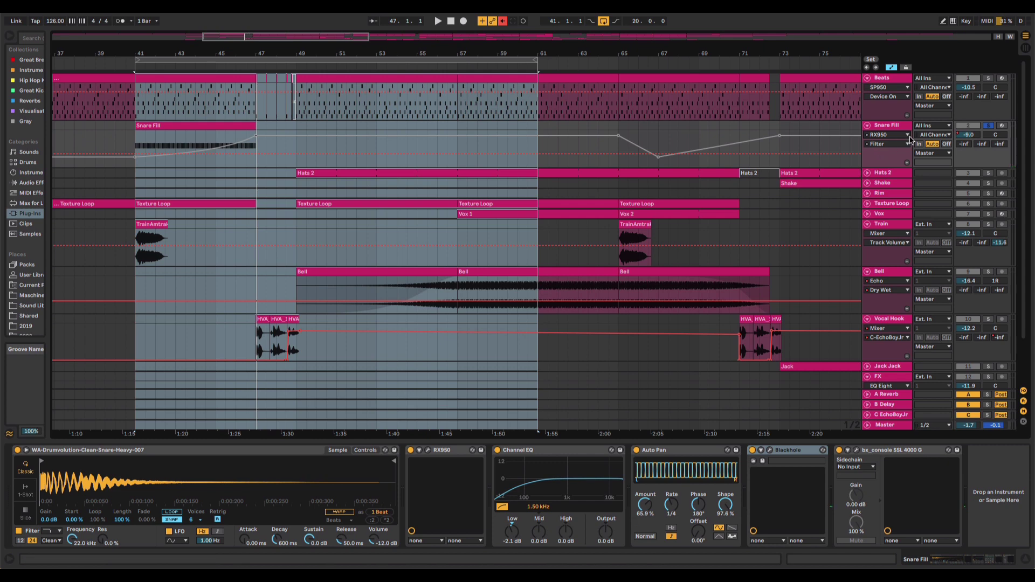
click(141, 6)
mouse_move(138, 7)
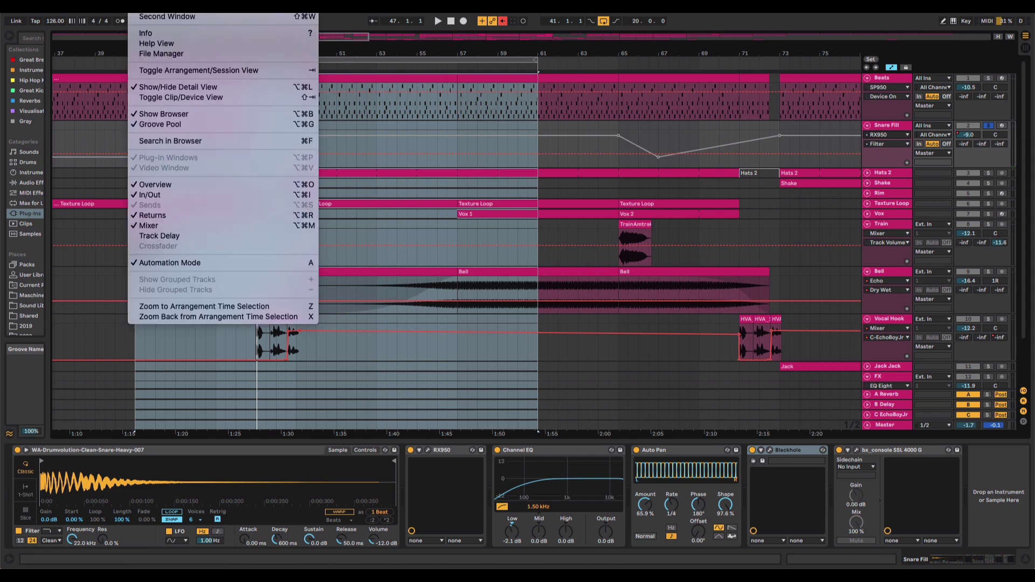
mouse_move(169, 6)
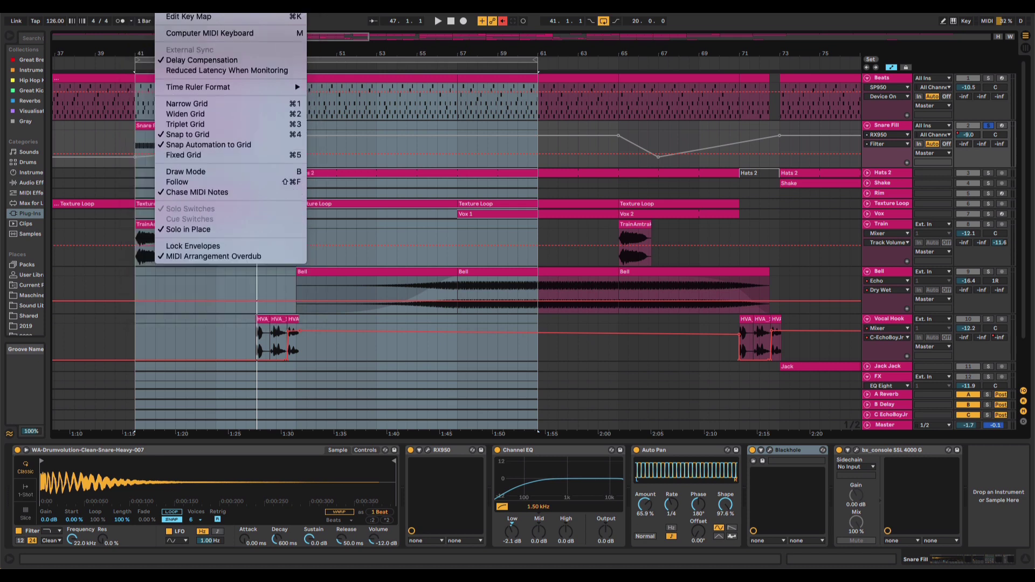
key(Escape)
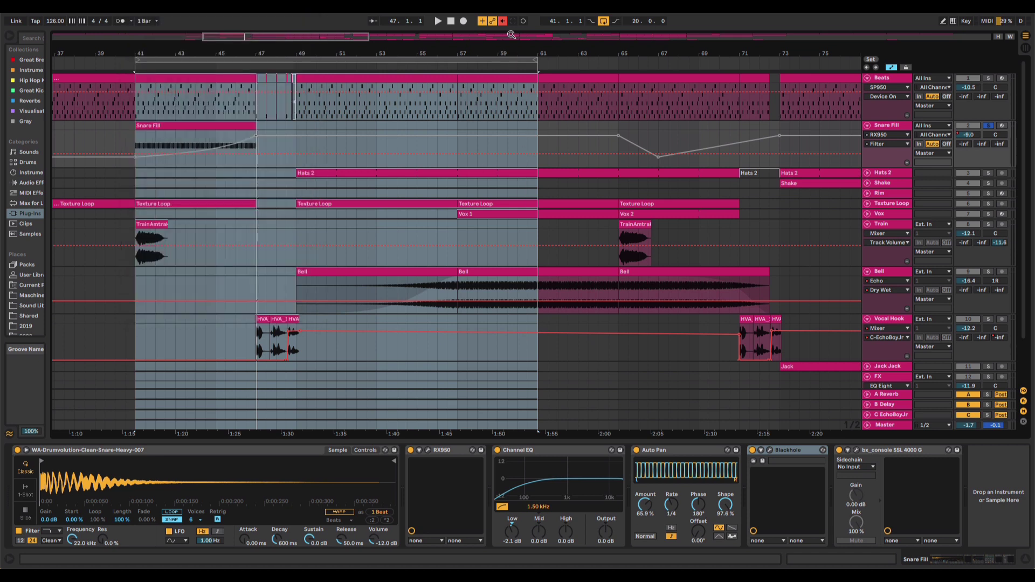
click(503, 21)
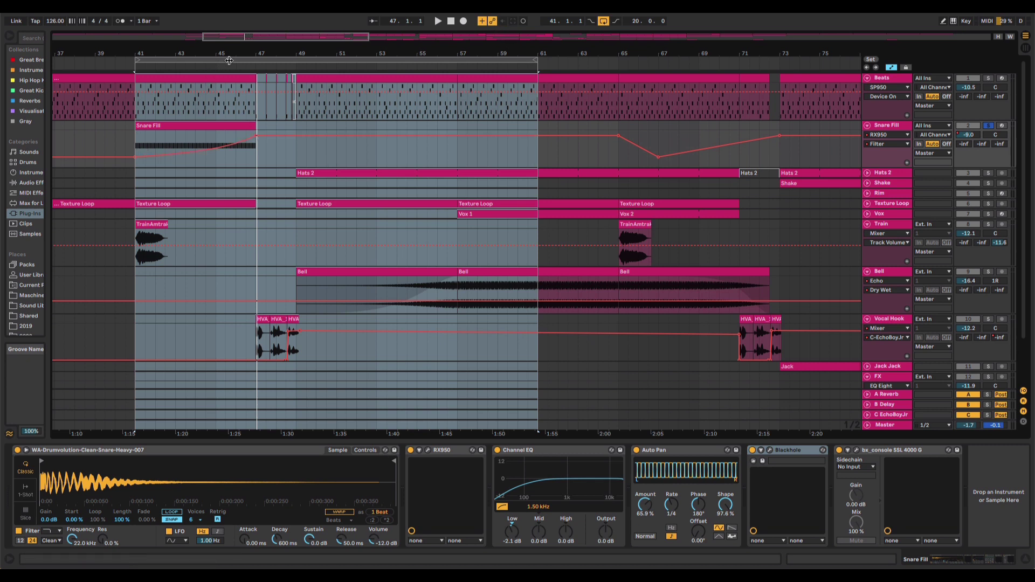
Play the soloed Snare Fill from bar 41, open its RX950 plug-in window to inspect the filter, and unsolo the track
key(space)
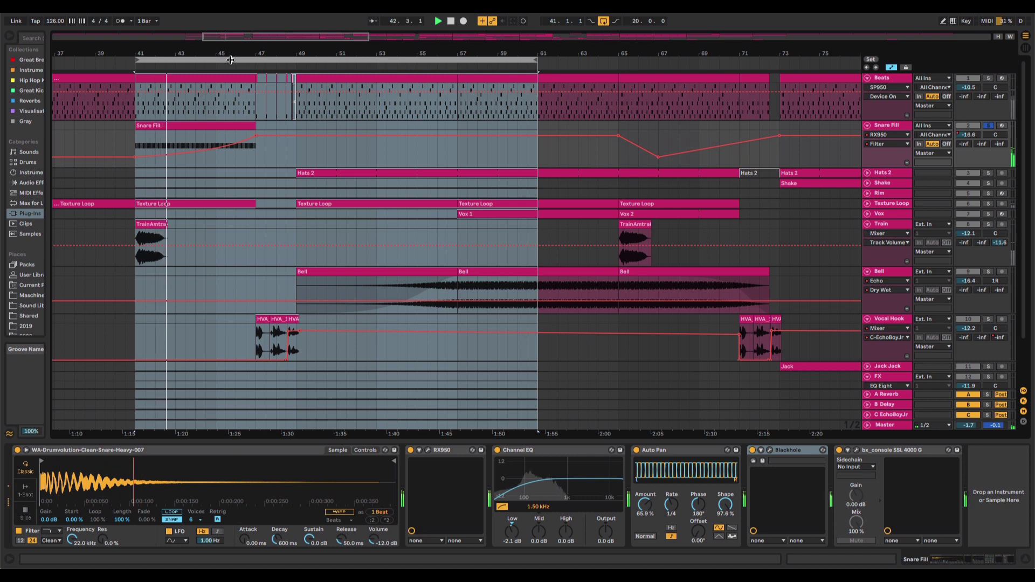
click(428, 451)
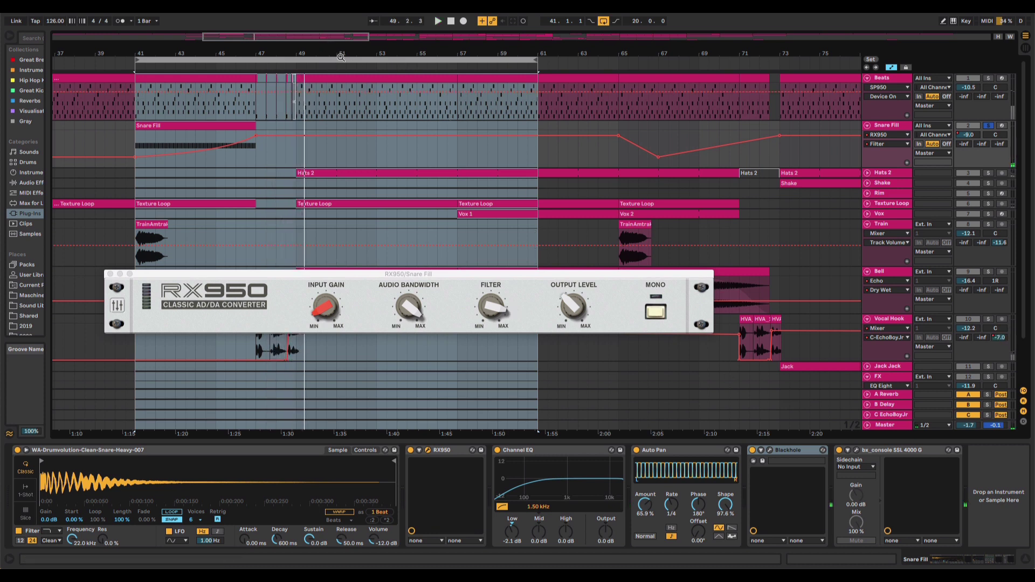
click(990, 126)
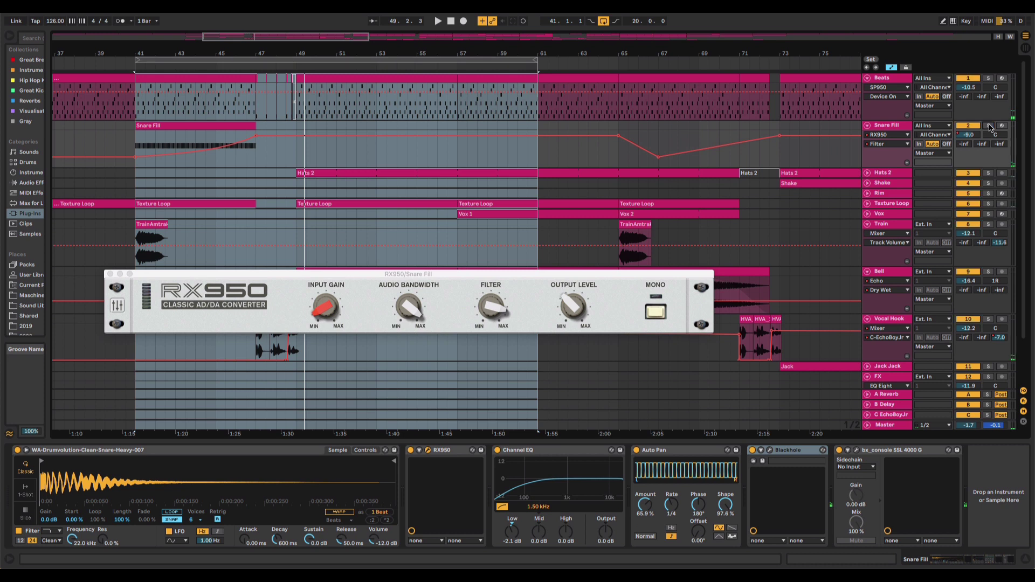
Play the build-up from bar 41 in the full mix and close the RX950 window
click(119, 63)
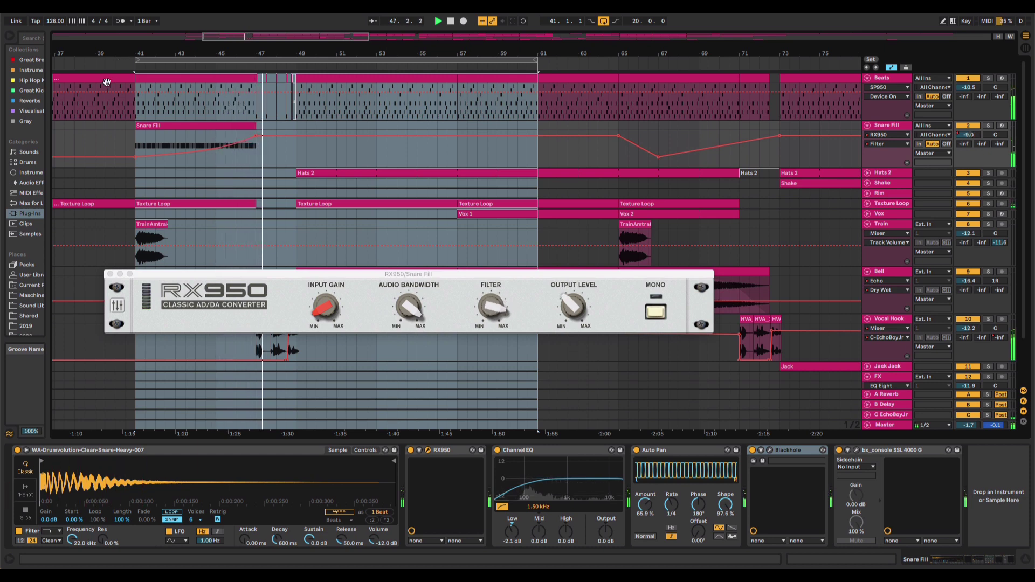
scroll(79, 155, up, 3)
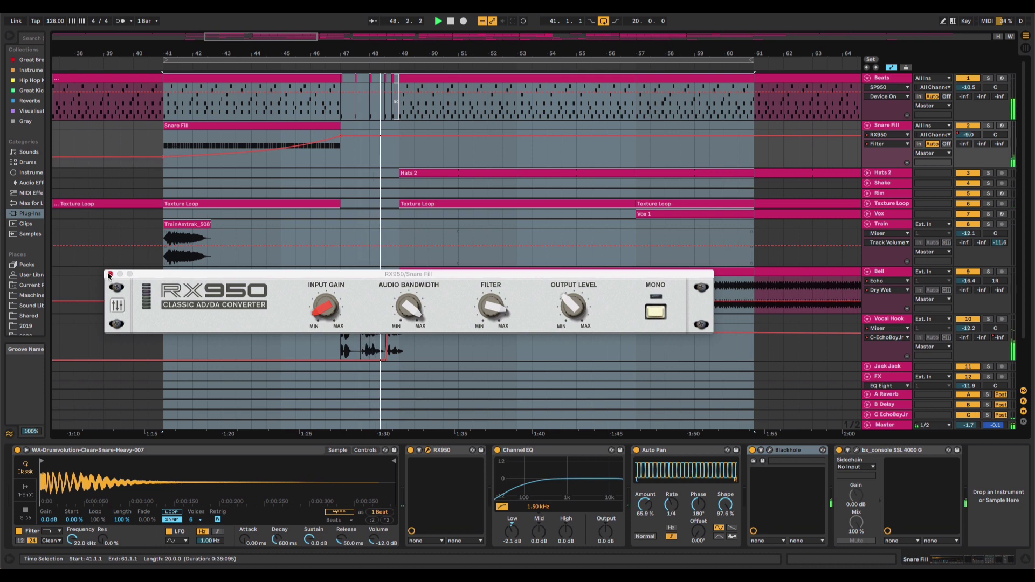
key(ctrl+alt+p)
Examine the Vocal Hook phrases from bar 47 and the track's device chain, opening and closing the SP950 plug-in window
scroll(108, 276, up, 5)
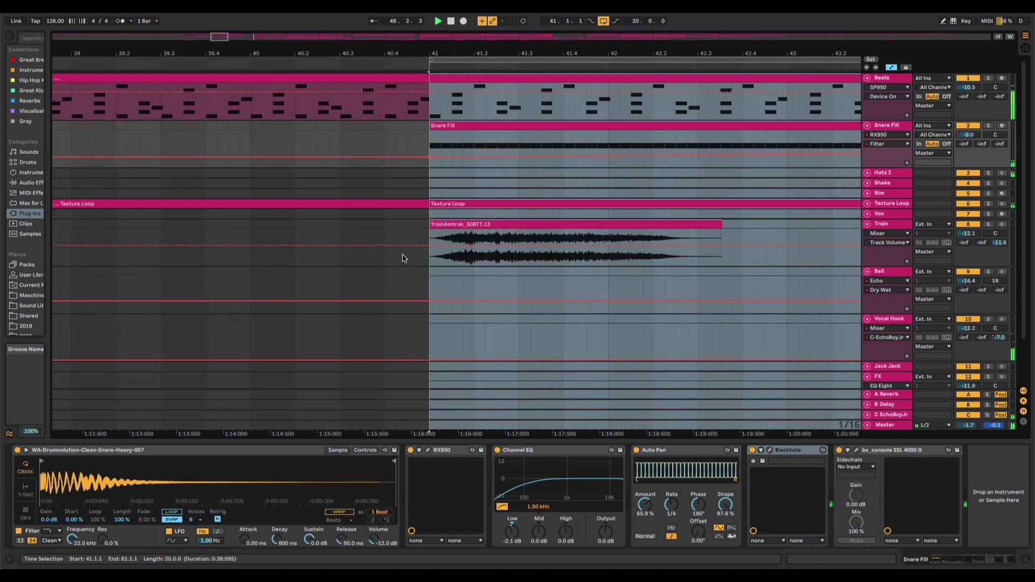
scroll(402, 254, right, 5)
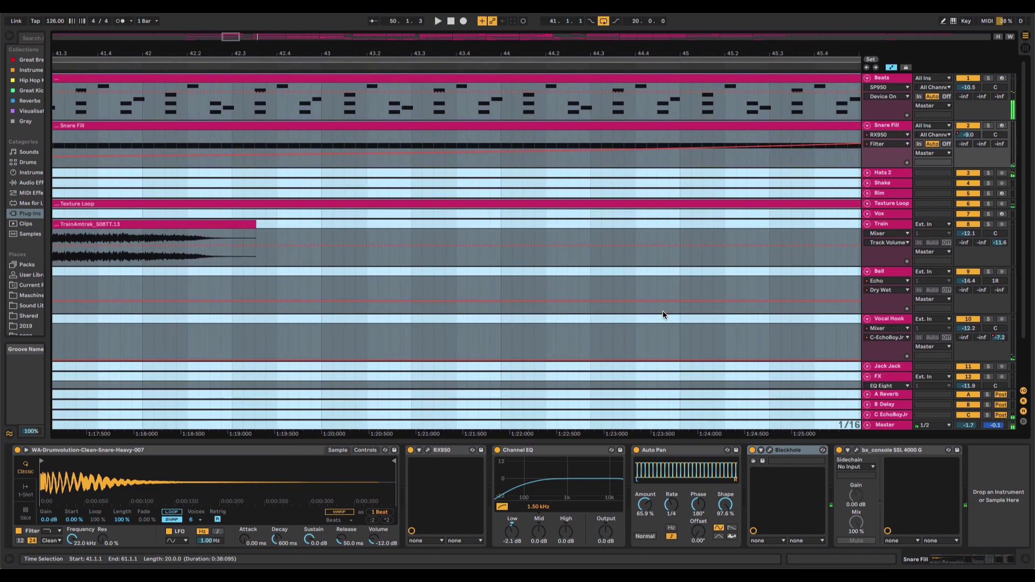
scroll(662, 312, right, 8)
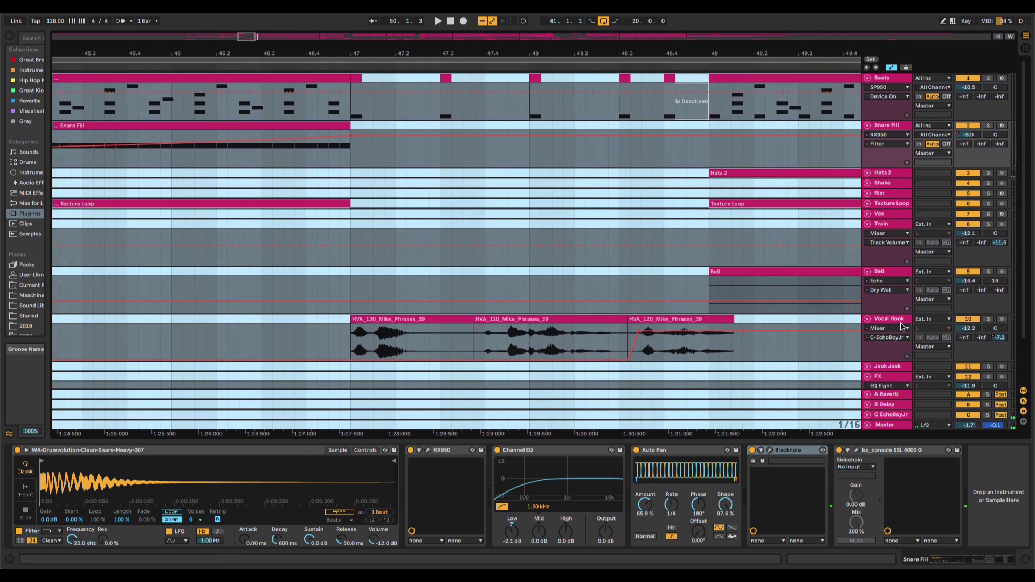
click(901, 326)
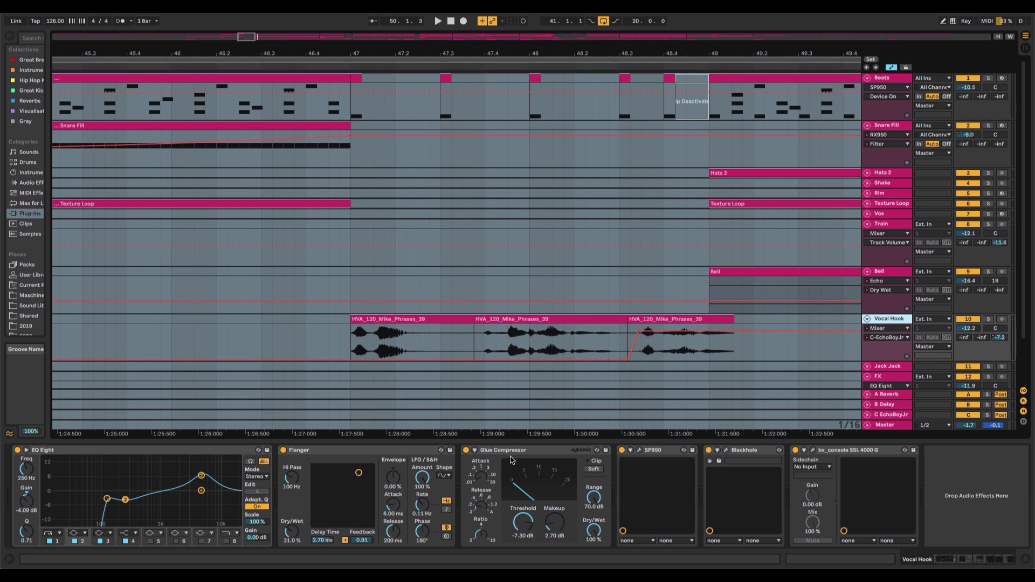
click(657, 453)
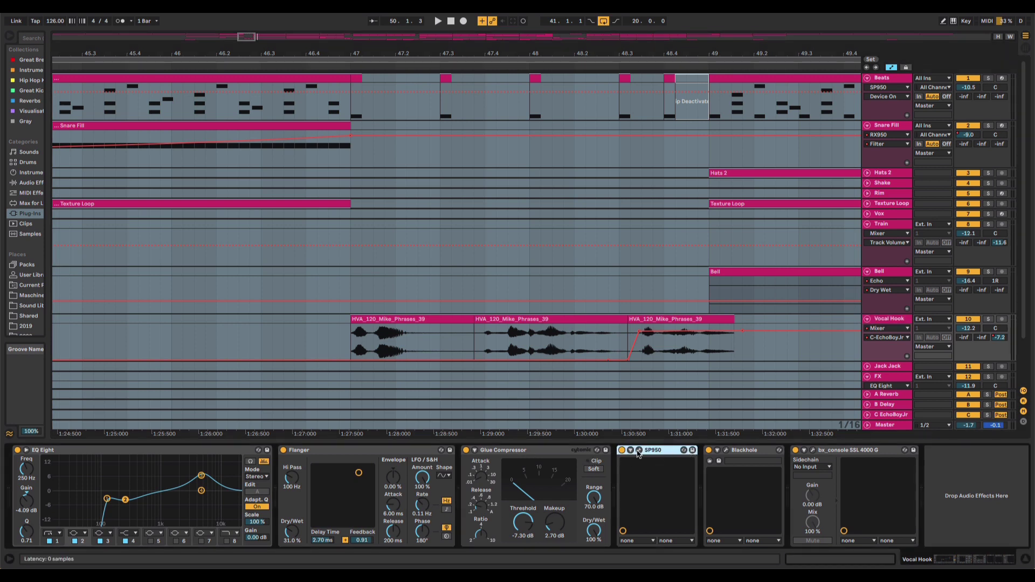
click(639, 452)
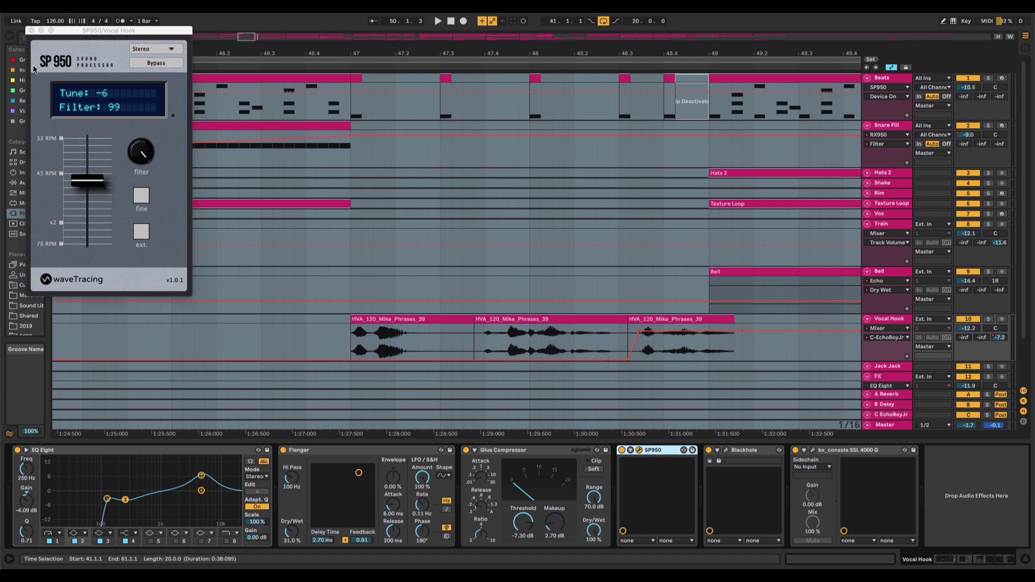
click(31, 31)
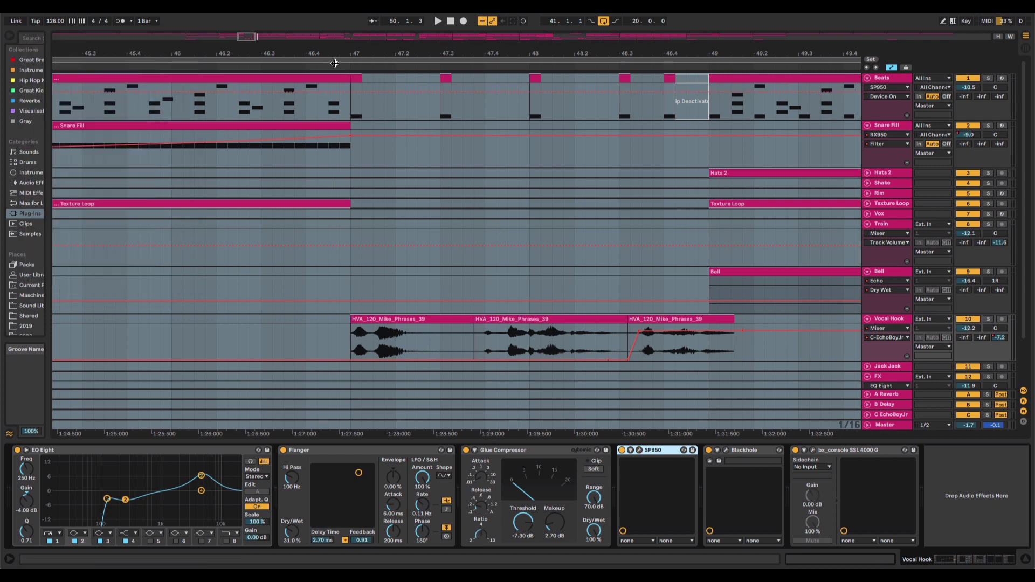
Play the Vocal Hook phrases from bar 47, toggling the track's solo on and off
key(space)
click(988, 319)
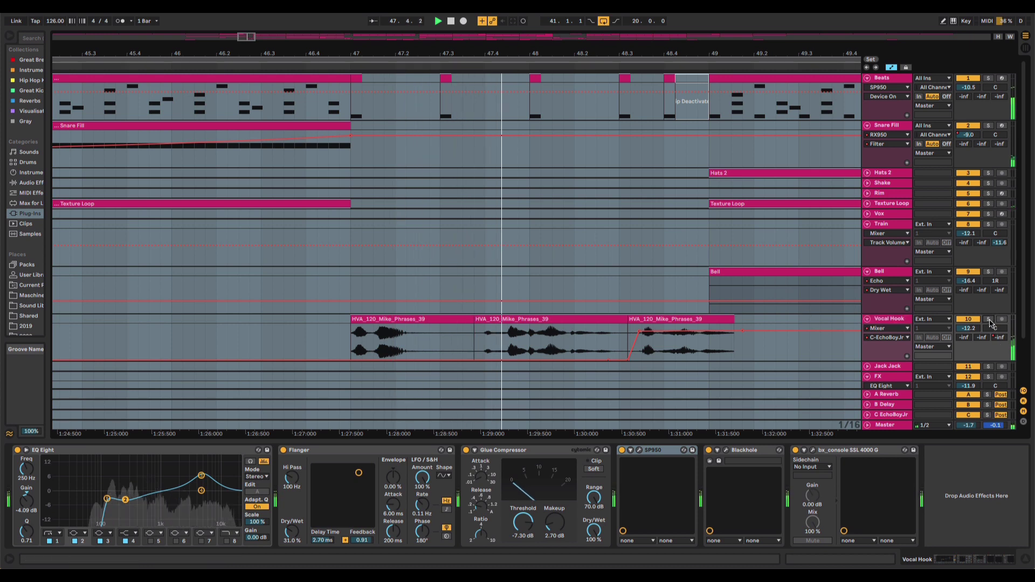
click(989, 319)
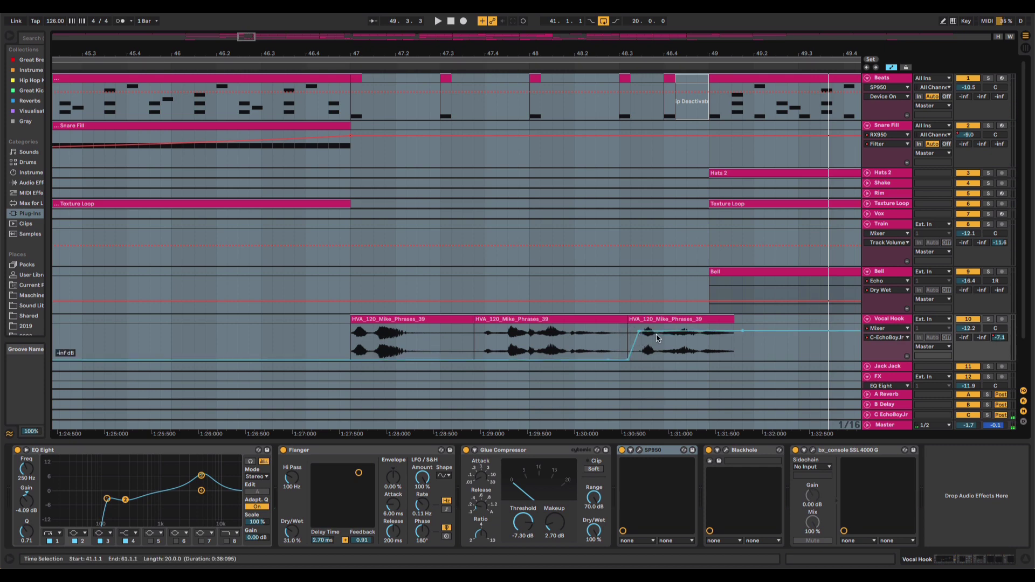
Play the full mix from bar 49, where the Bell and Hats 2 clips start
drag(246, 36, 583, 143)
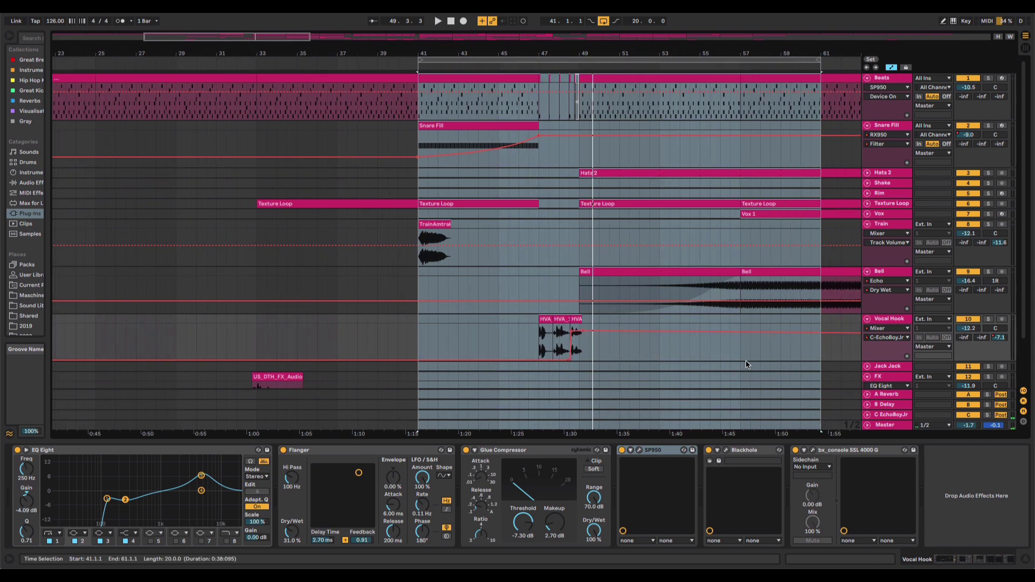
click(579, 83)
key(space)
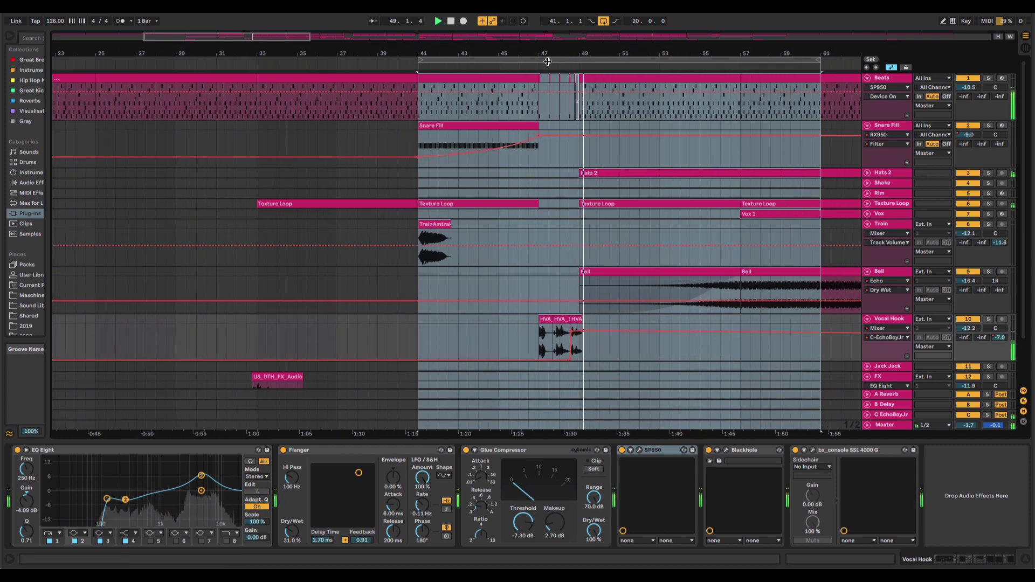
Extend the arrangement loop starting at bar 41 to a length of 92 bars
drag(519, 54, 218, 53)
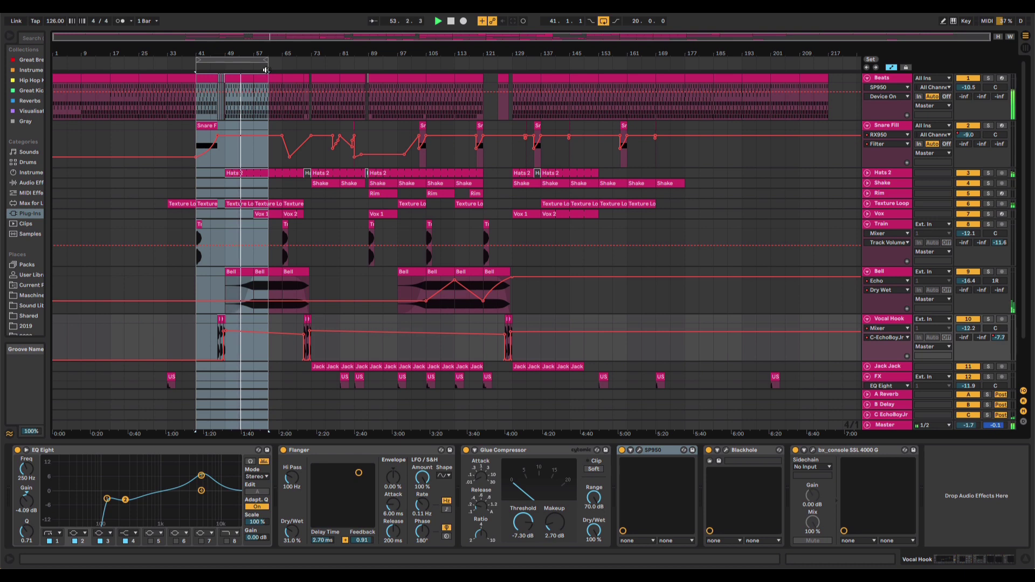
drag(266, 70, 526, 72)
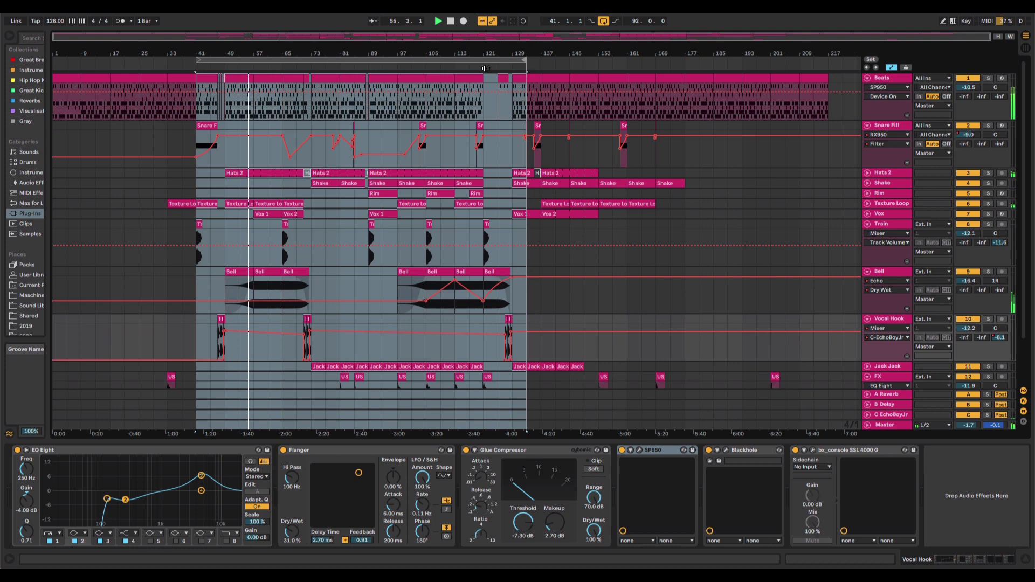
drag(248, 52, 248, 70)
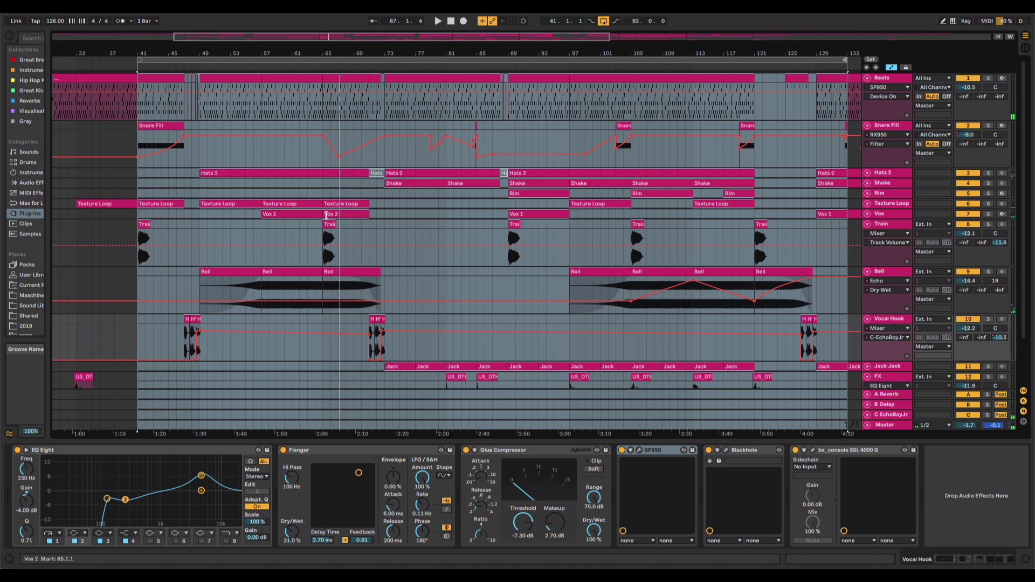
Expand the Vox track to examine its automation and Mega Vox Kit device chain, and play from bar 57, toggling its solo
click(867, 214)
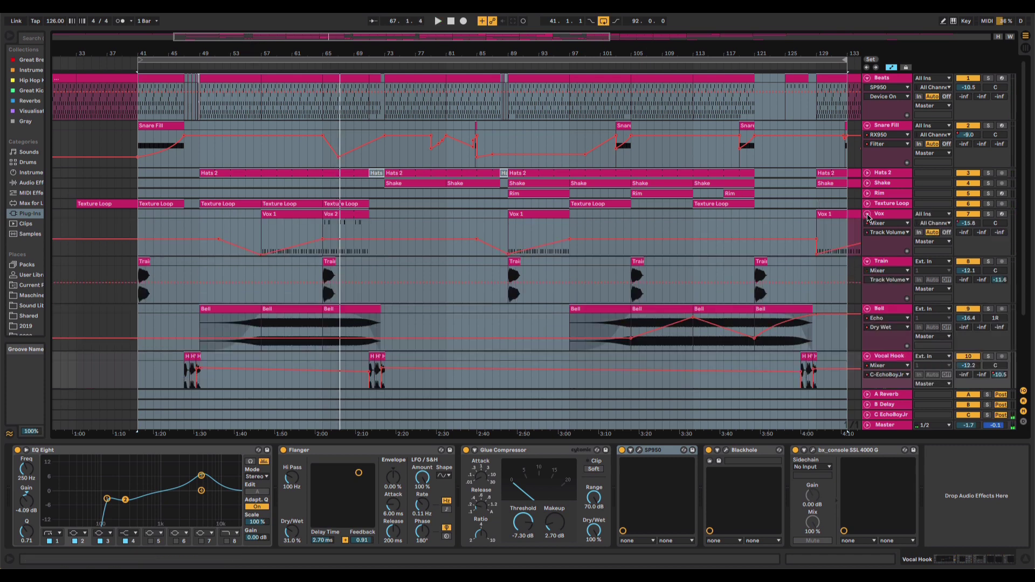
click(888, 214)
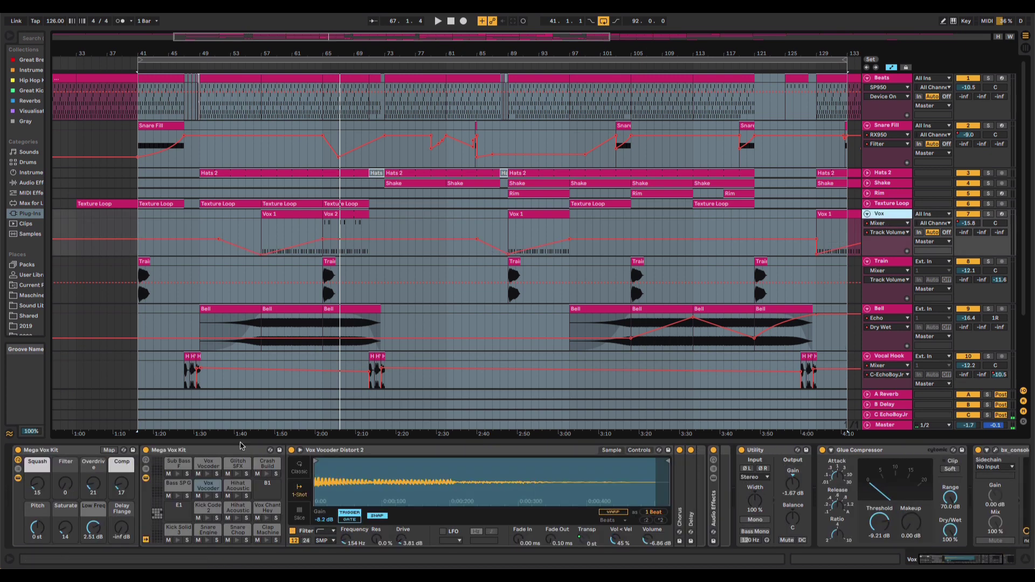
click(262, 65)
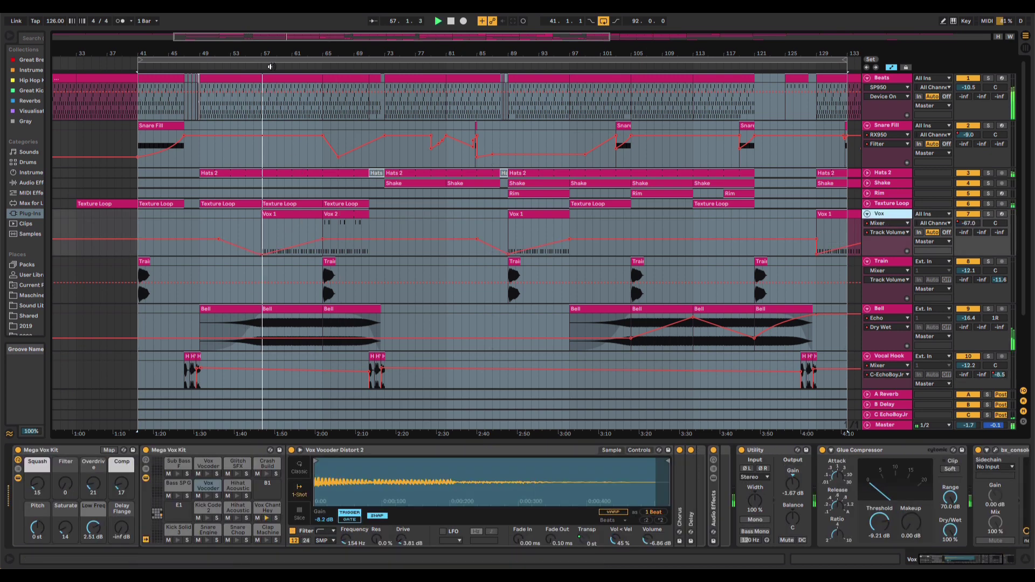
click(988, 214)
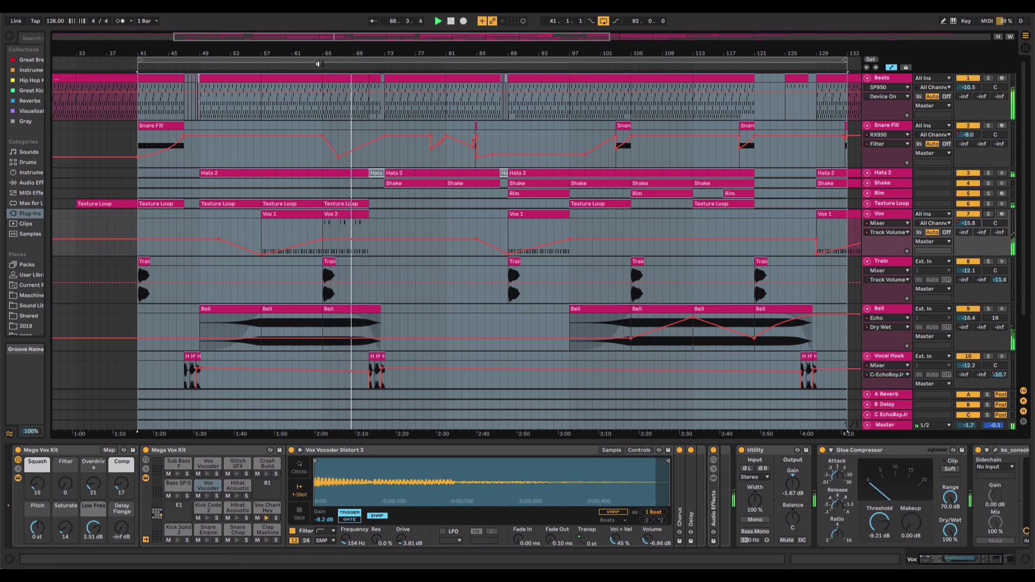
Solo the Bell track, play it from about bar 57 and examine its SP950 plug-in settings before closing the plug-in window
click(318, 63)
scroll(527, 210, down, 2)
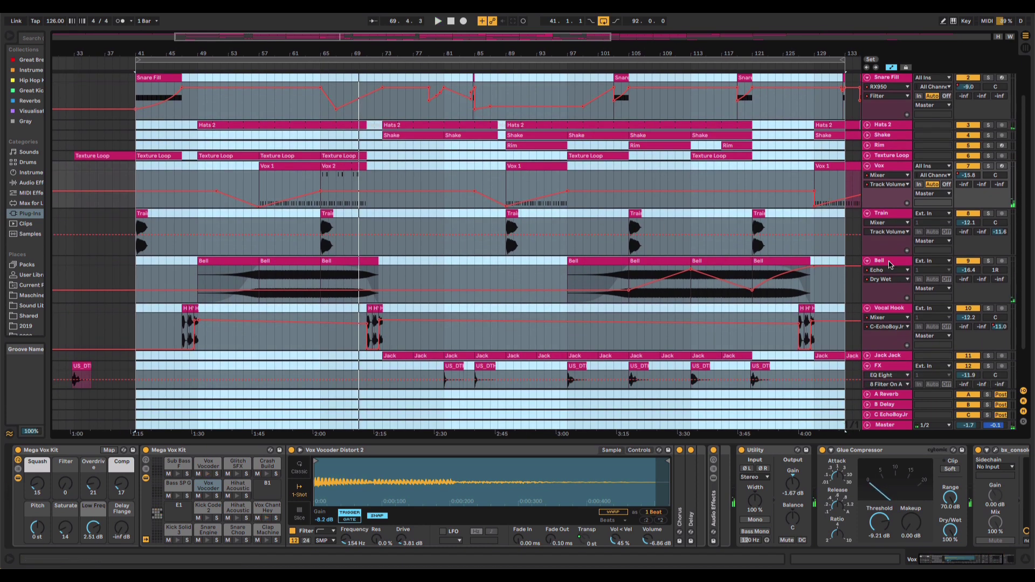
click(891, 263)
click(985, 261)
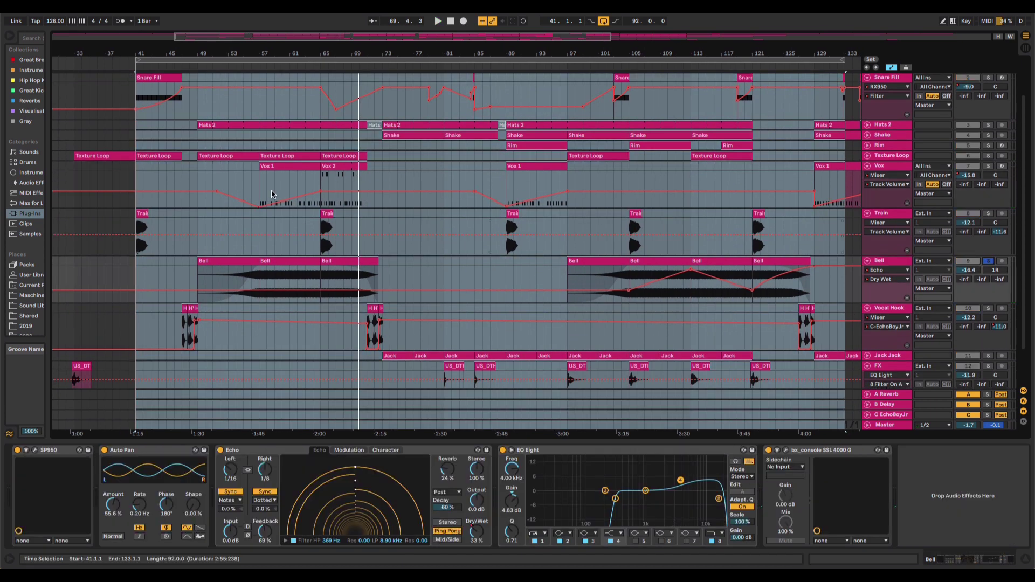
click(256, 65)
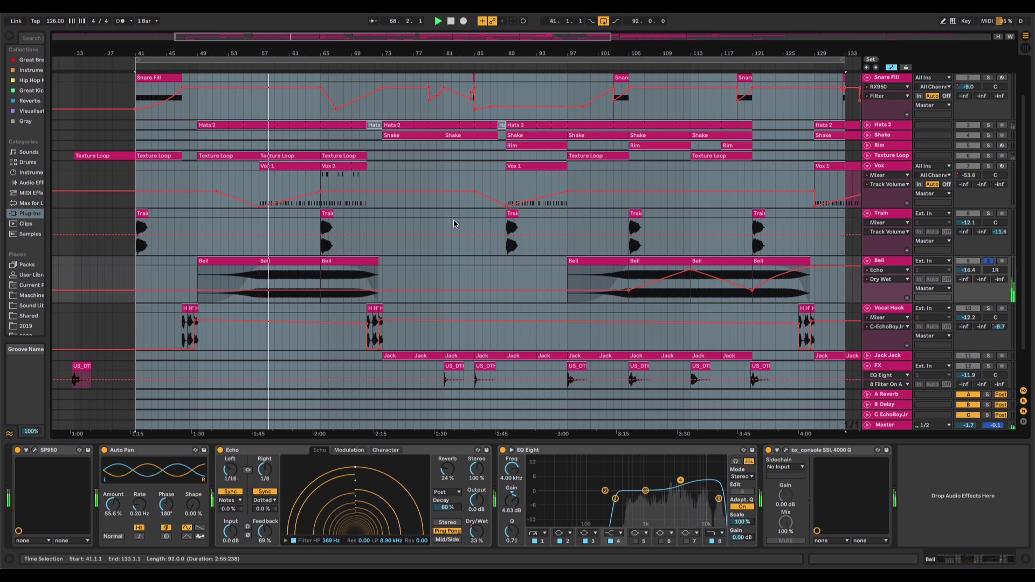
click(33, 450)
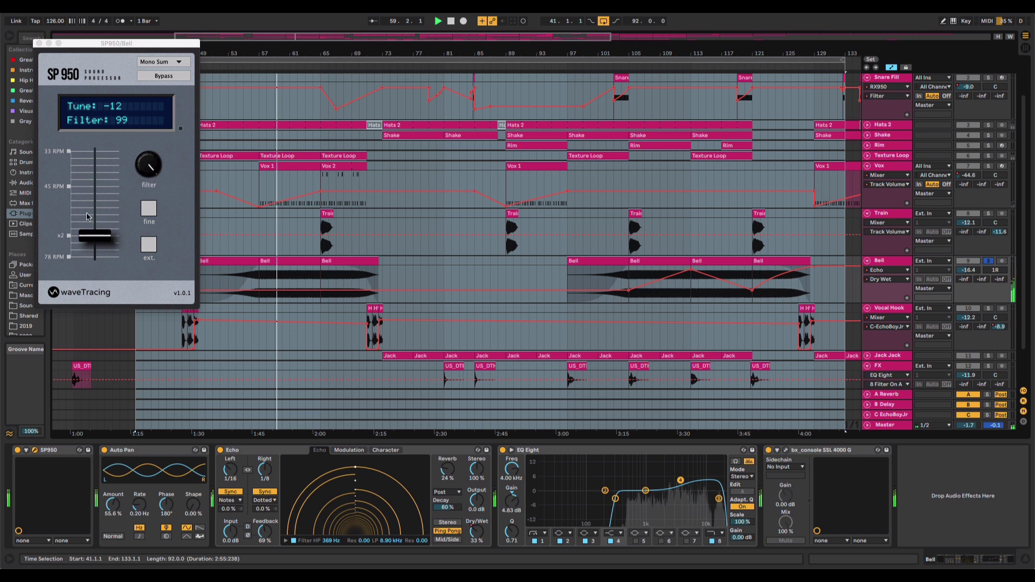
click(39, 43)
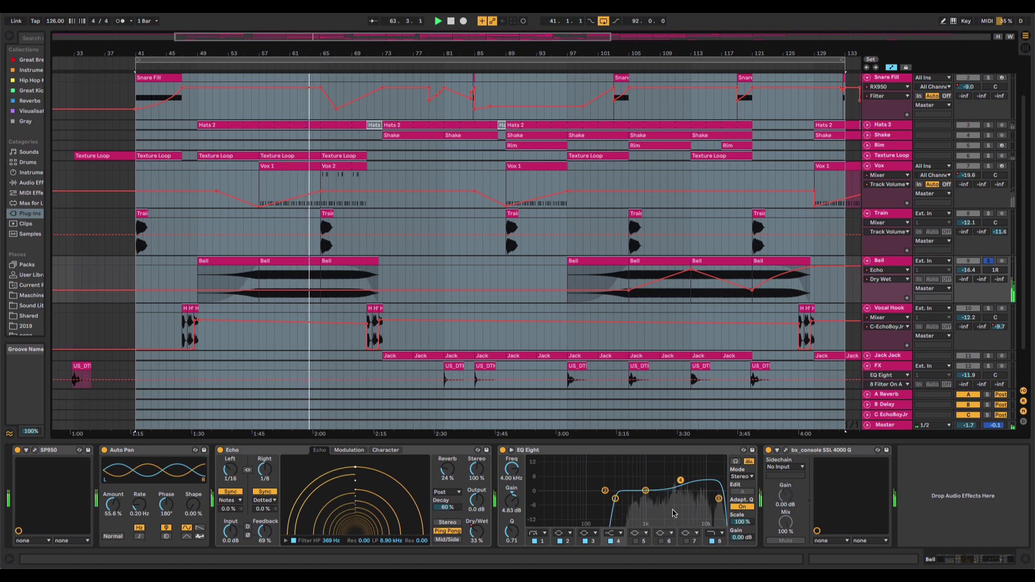
Open the Bell clip at bar 65 to examine its sample, then turn off the Bell track's solo
double_click(331, 275)
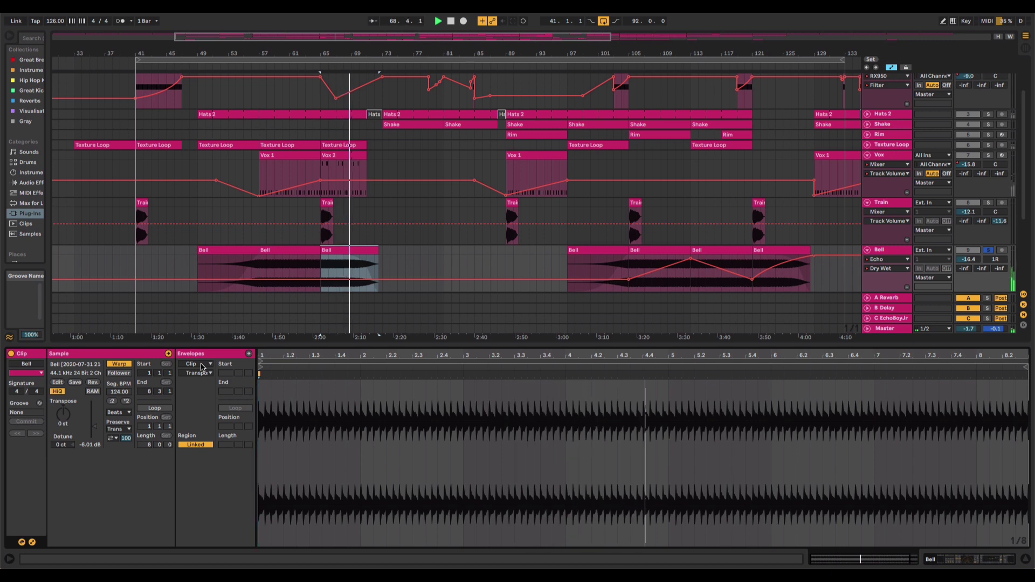
key(minus)
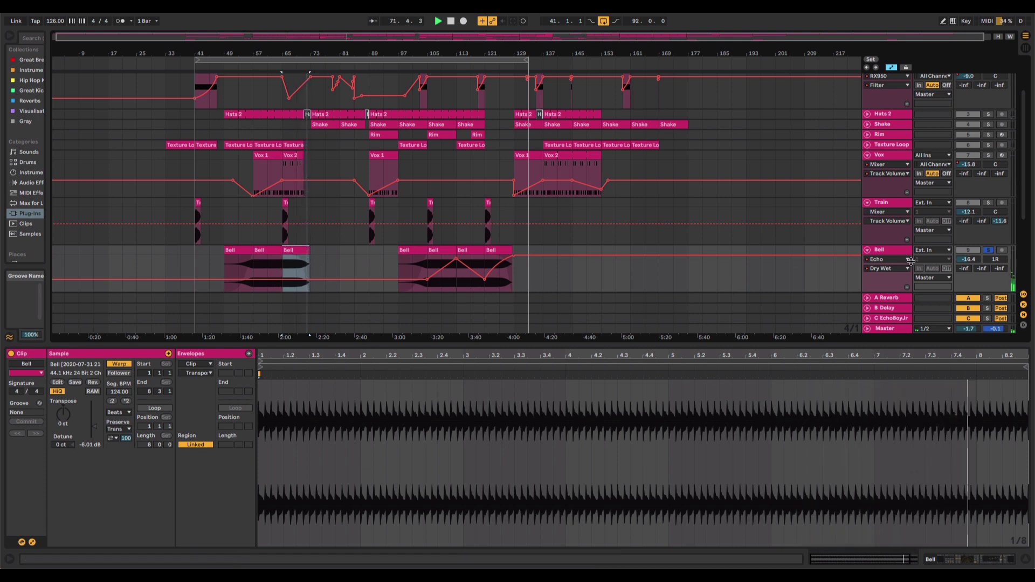
click(988, 252)
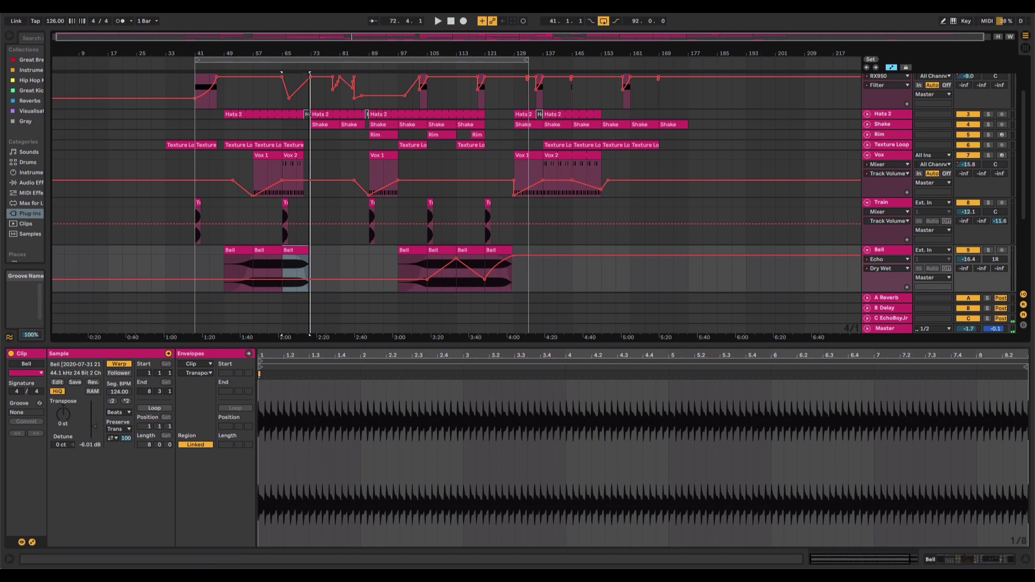
Play the full mix from about bar 70, leading into the section that starts at bar 73
drag(310, 52, 310, 48)
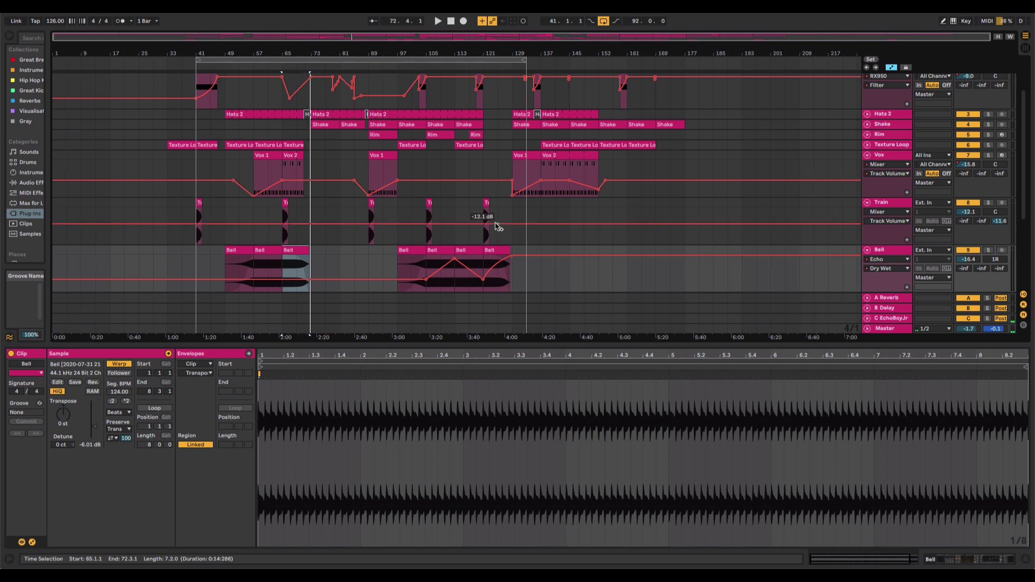
click(304, 64)
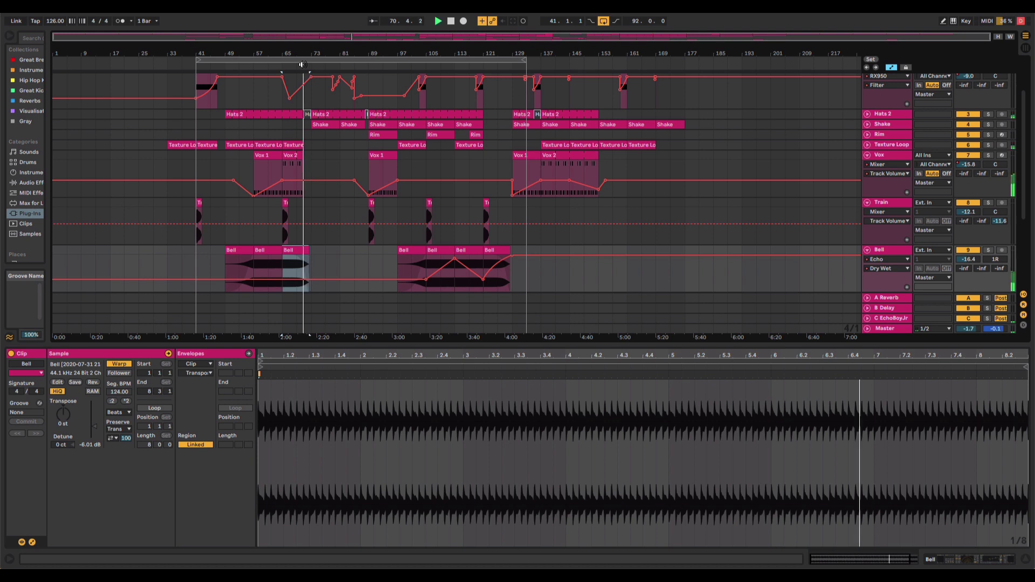
scroll(565, 199, up, 3)
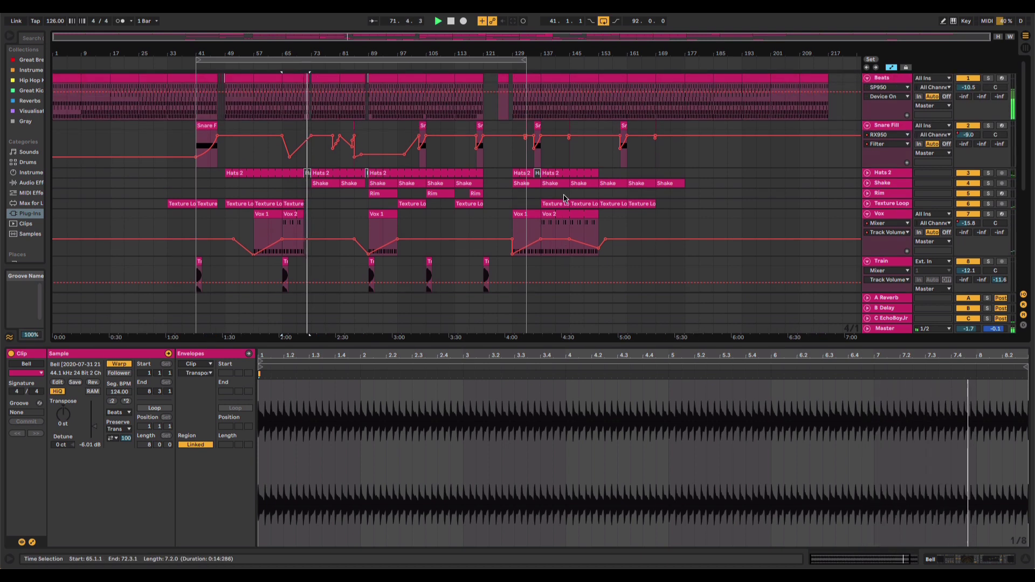
Expand the Jack Jack track and display its FilterFreak1 Frequency automation over the clips from bar 73
click(888, 186)
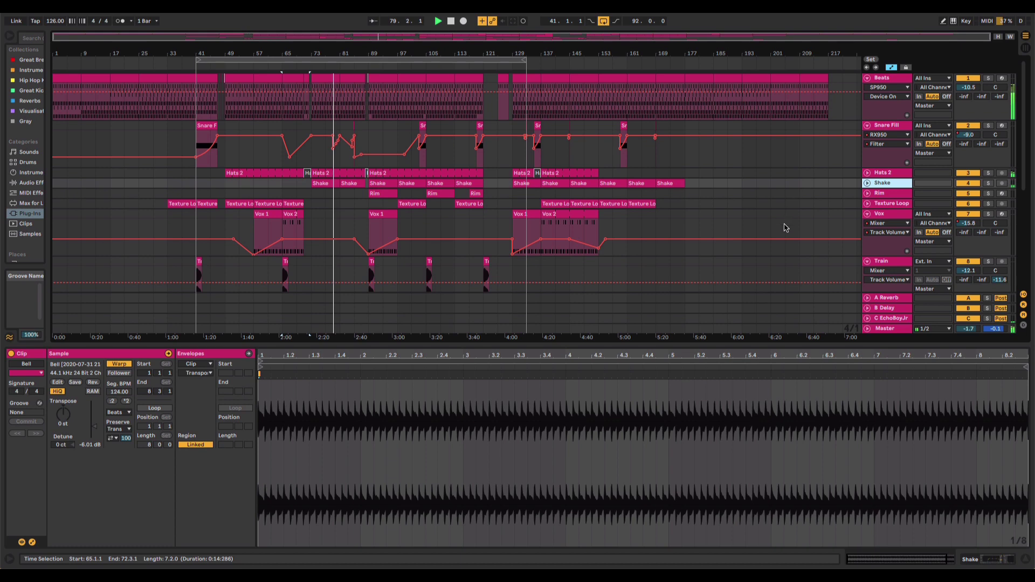
scroll(785, 226, down, 6)
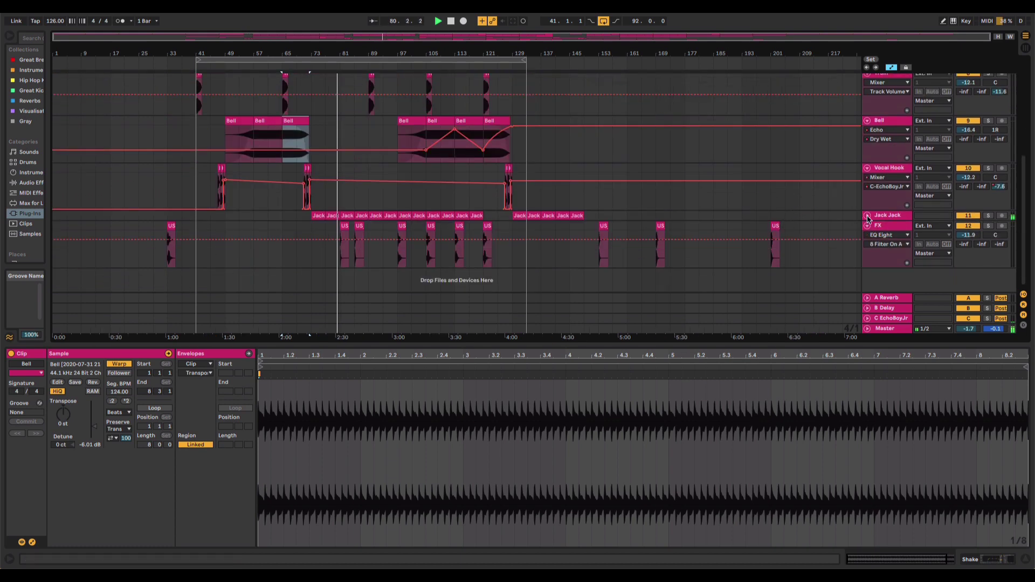
click(867, 216)
click(884, 216)
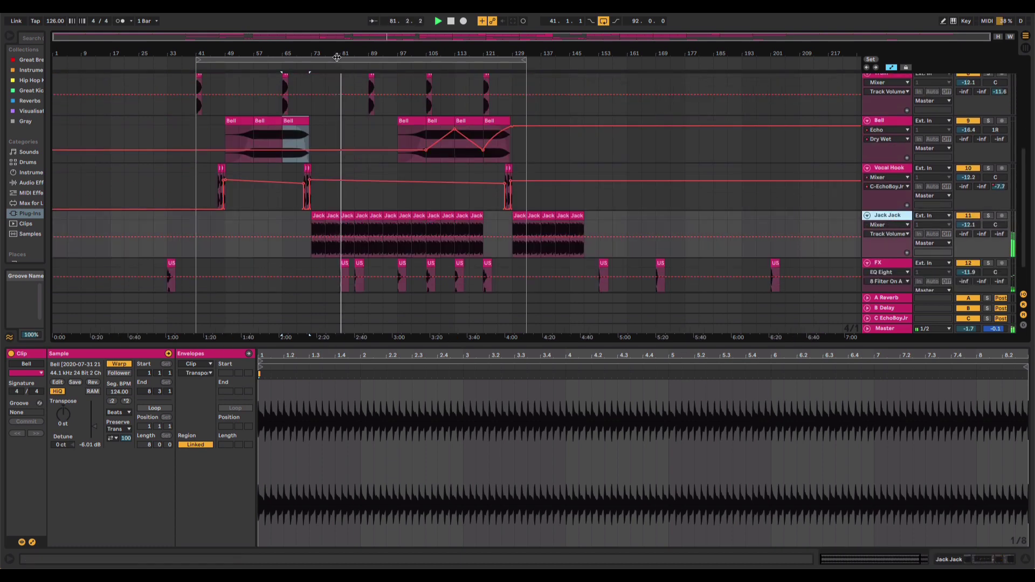
drag(337, 57, 303, 49)
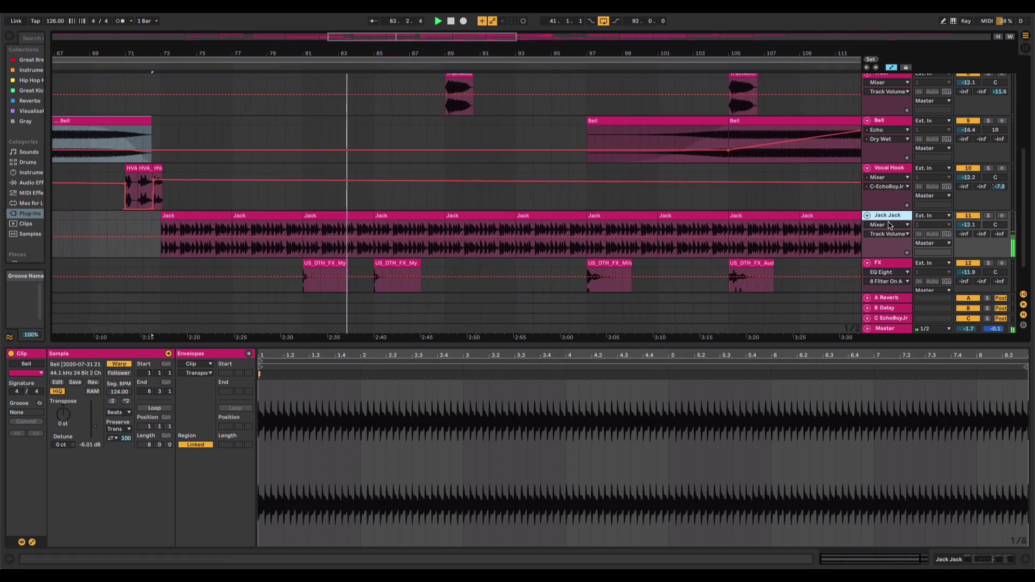
click(895, 225)
click(892, 263)
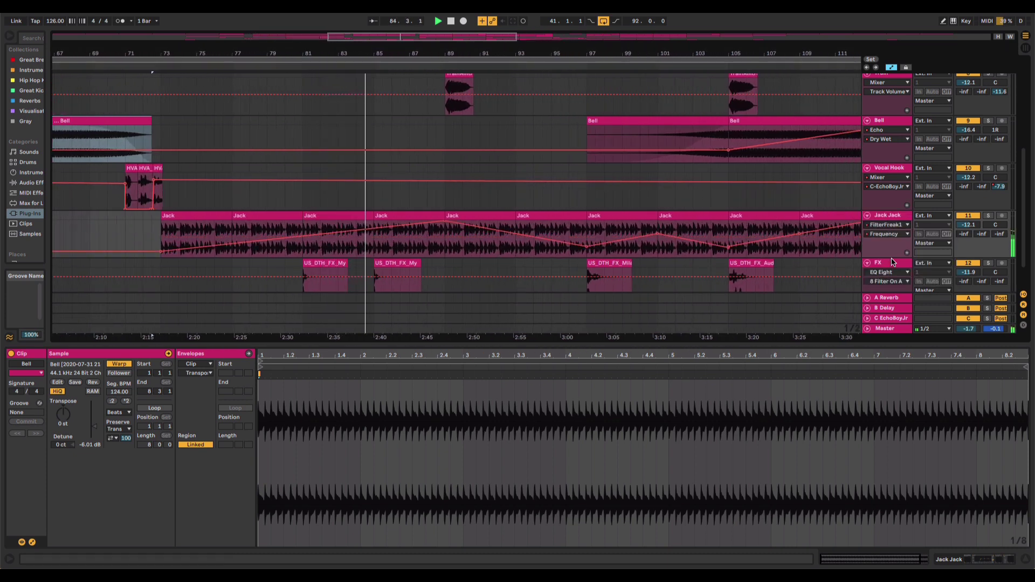
Show the Jack Jack track's device chain and examine the FilterFreak1 plug-in window, then close it
drag(444, 43, 444, 97)
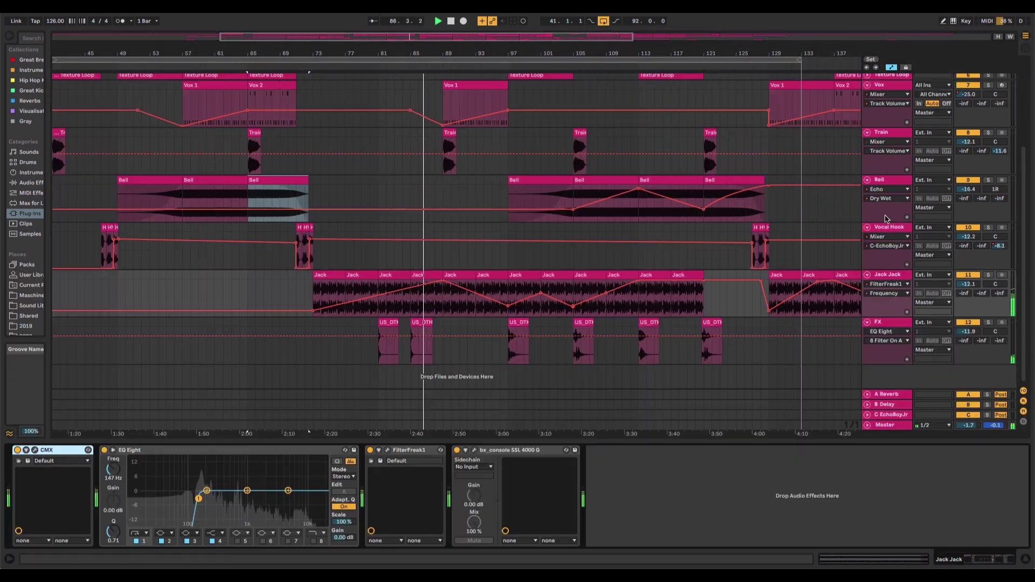
click(886, 217)
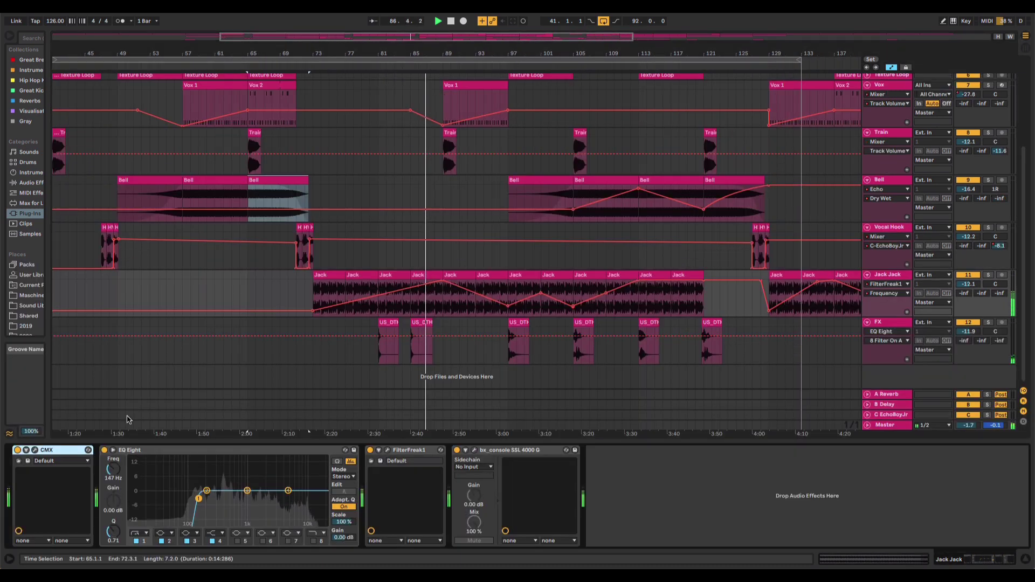
click(387, 450)
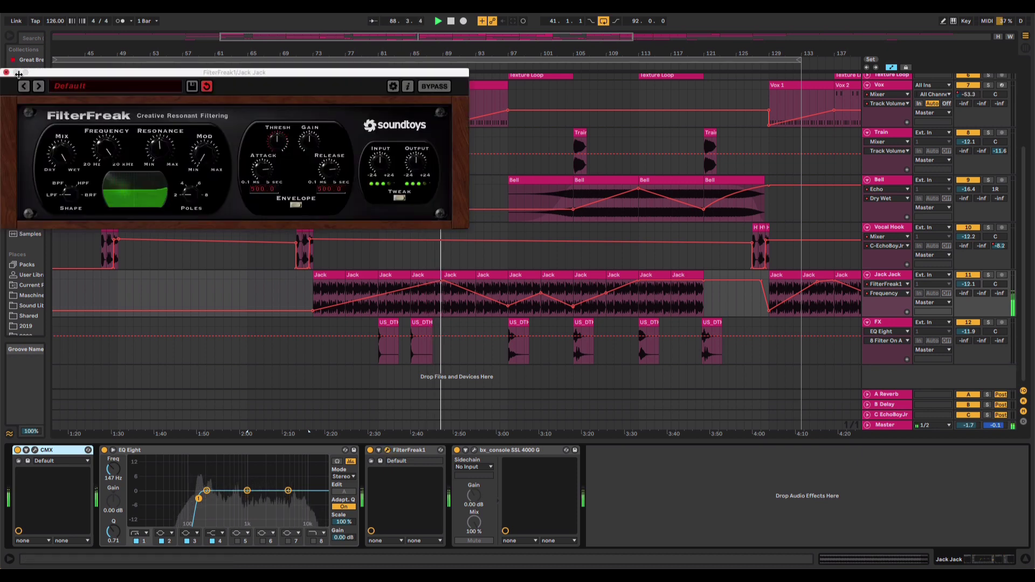
click(387, 449)
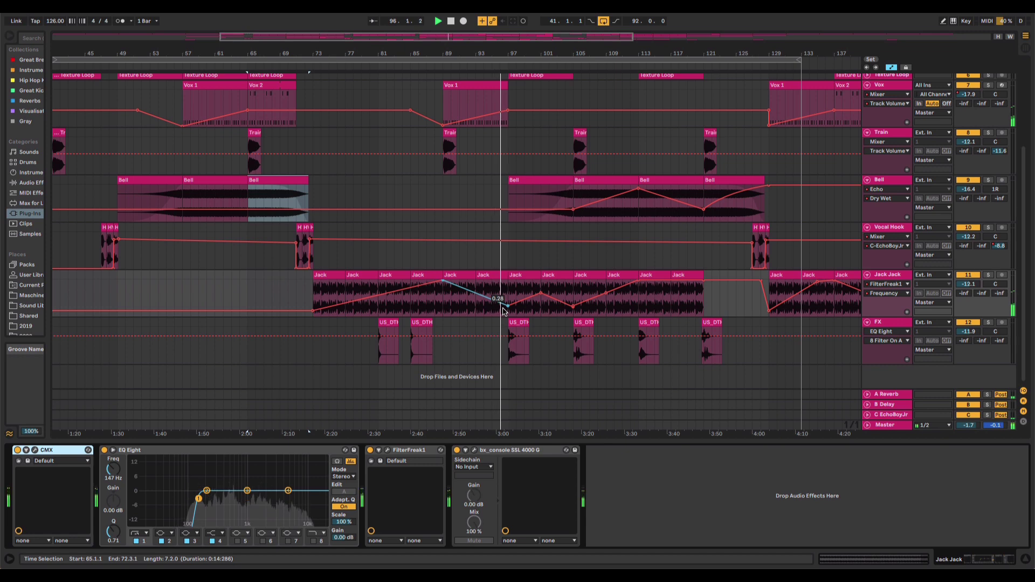
Examine the tracks from bar 89 to bar 105 during playback, including the Bell, Jack Jack and FX clips
scroll(717, 273, up, 5)
scroll(717, 273, right, 3)
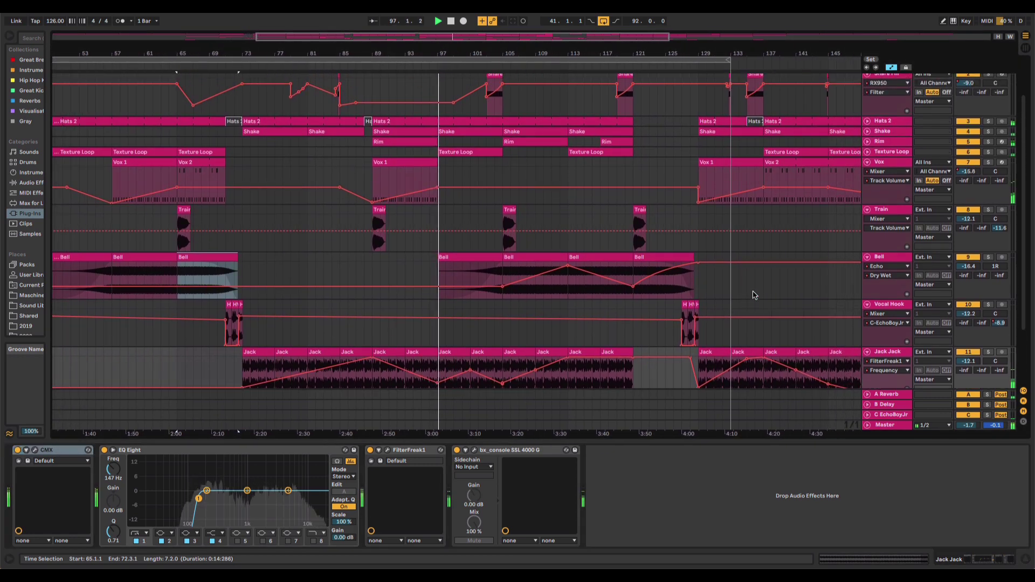
scroll(754, 295, down, 3)
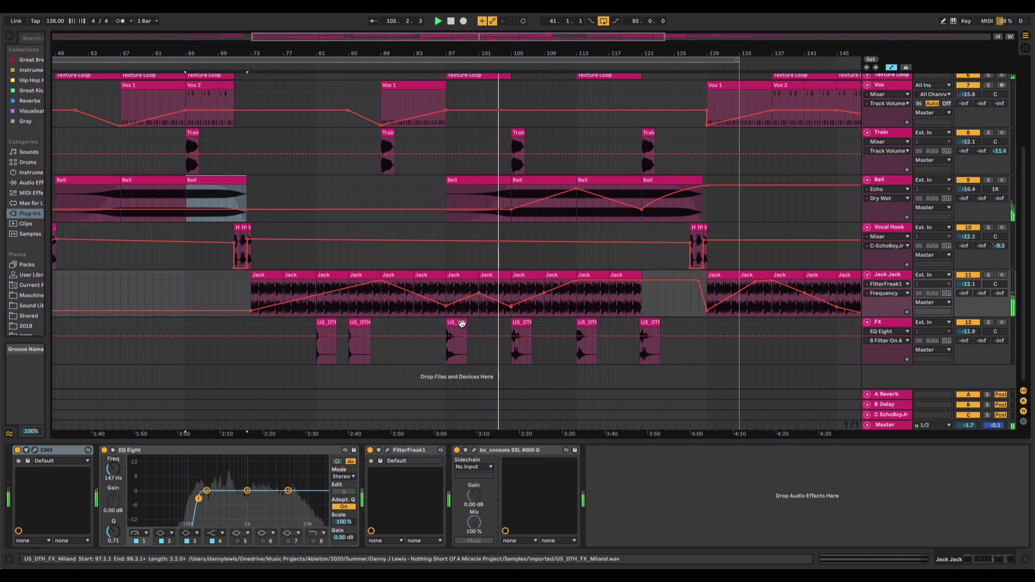
scroll(718, 252, up, 5)
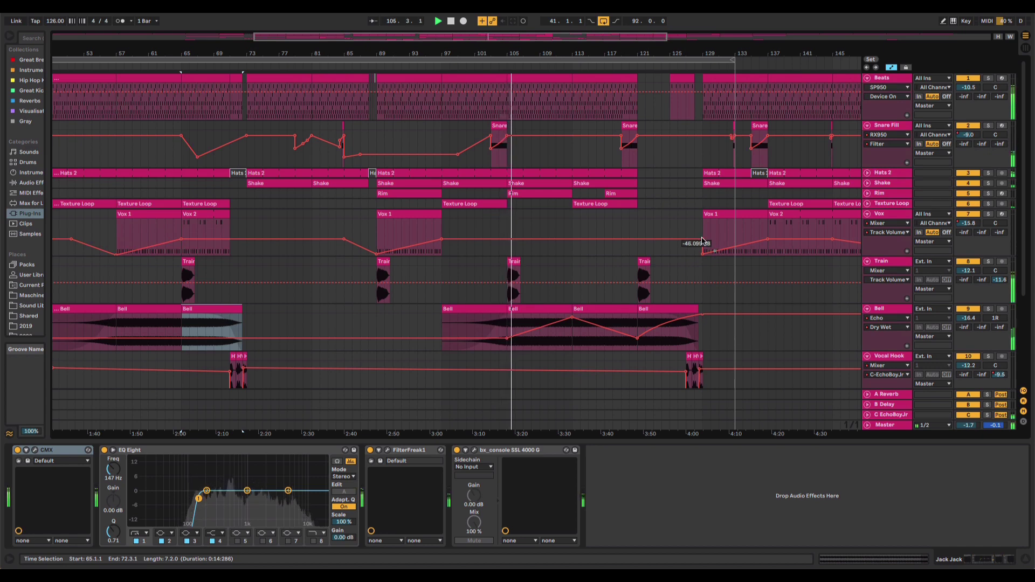
Examine the Snare Fill clip at bar 103 and its filter automation up close, then return to the wider arrangement
key(plus)
key(plus)
key(plus)
key(plus)
key(plus)
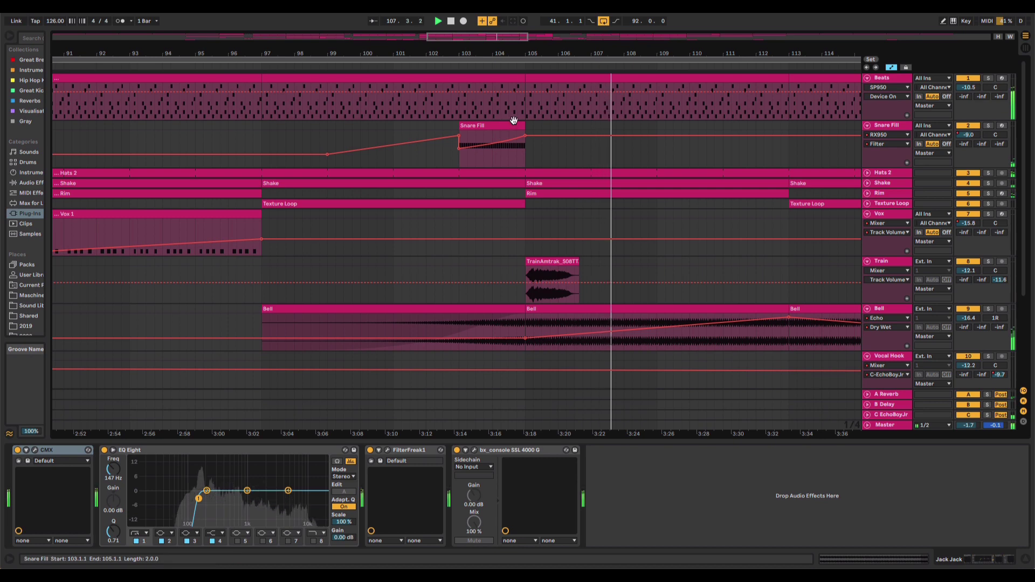
click(515, 119)
key(minus)
key(minus)
key(minus)
key(minus)
key(minus)
key(minus)
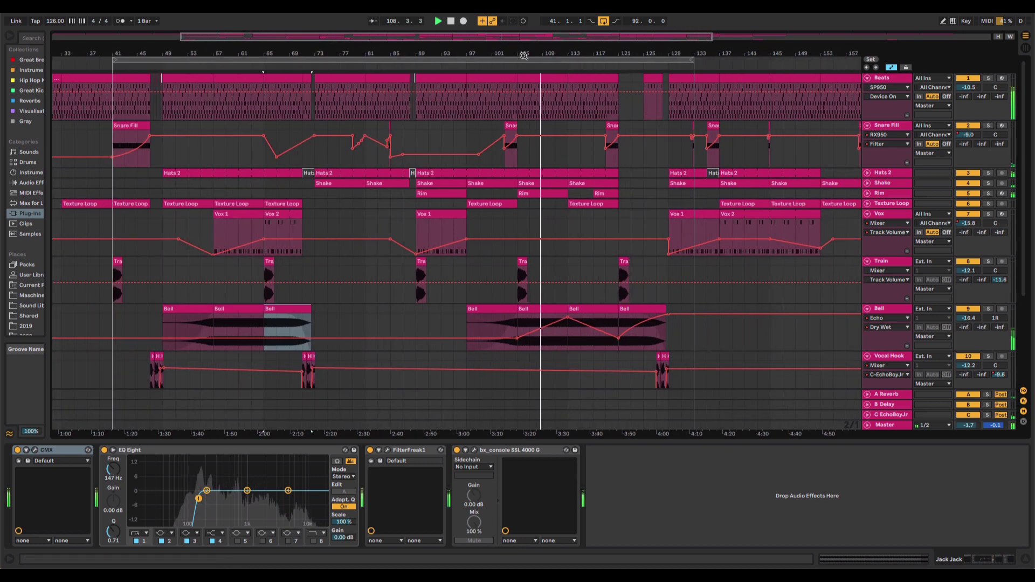
Solo and expand the Rim track, examine its drum rack, EQ Eight and SP950 chain, then turn the solo off
click(987, 195)
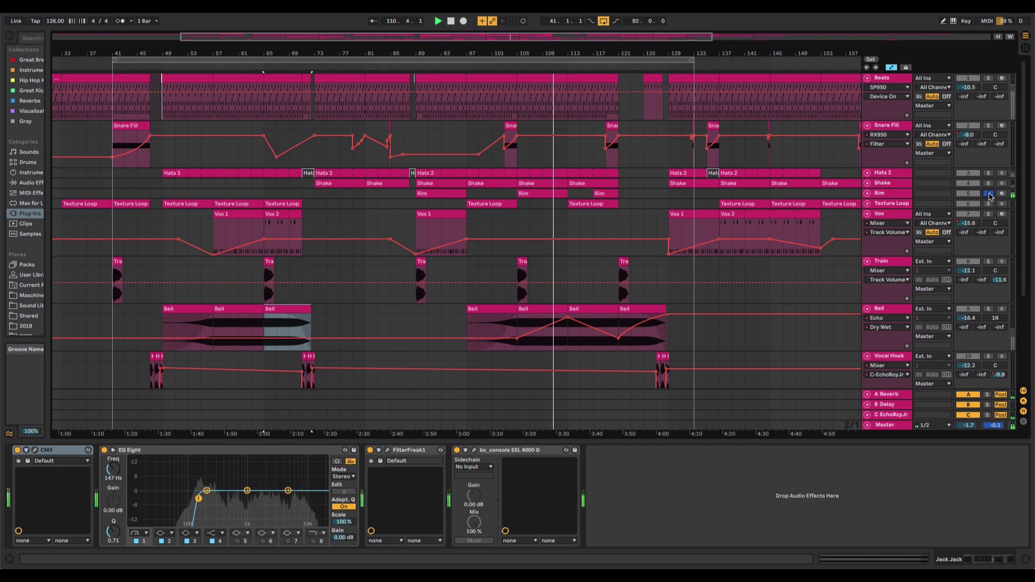
click(868, 194)
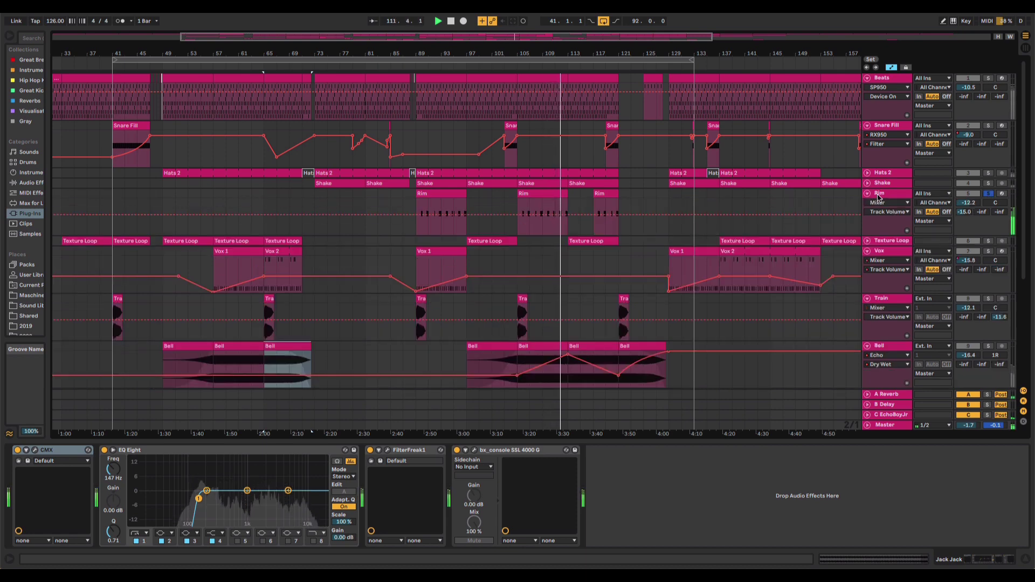
click(882, 193)
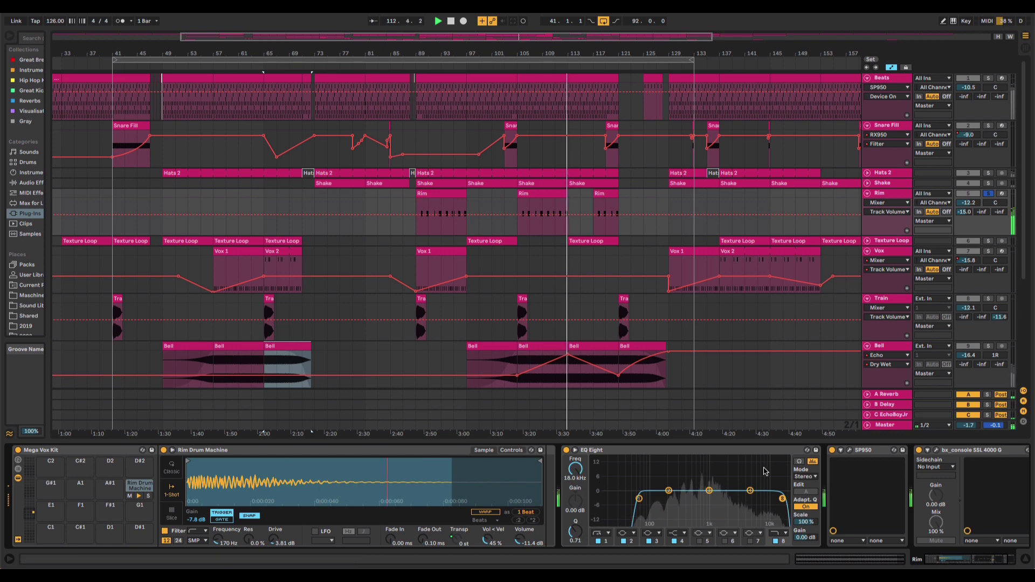
scroll(554, 494, right, 2)
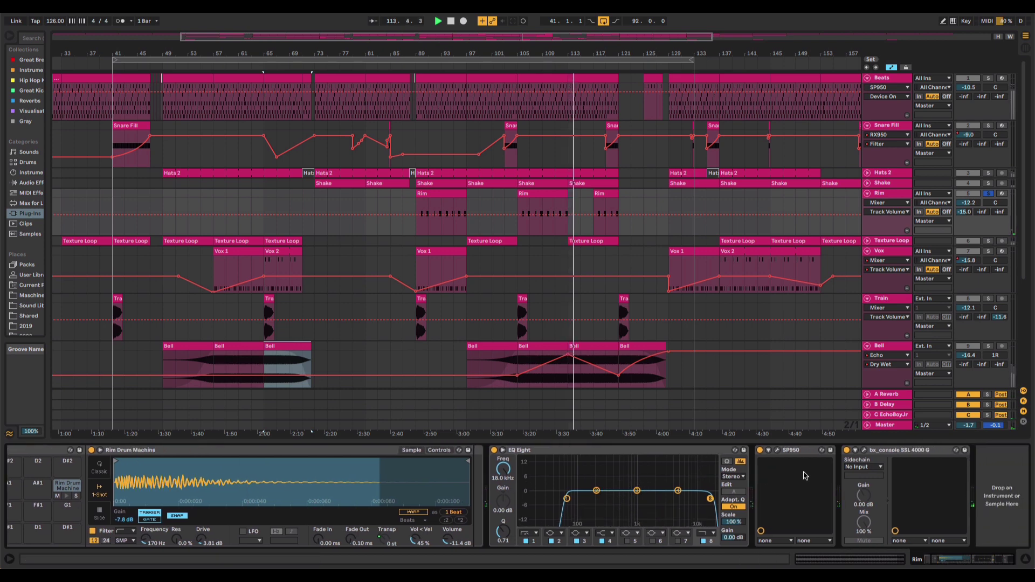
click(988, 193)
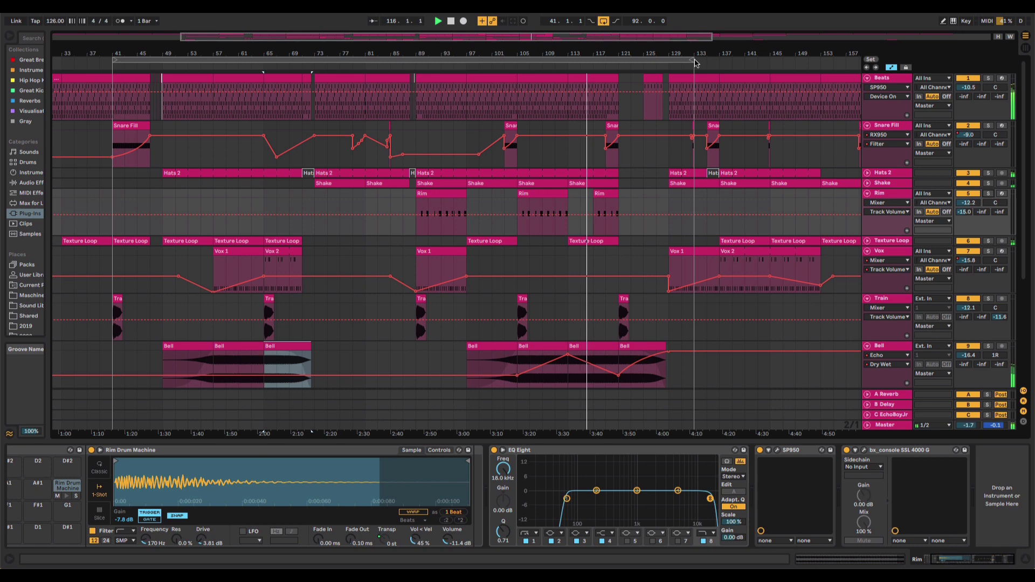
Extend the arrangement loop starting at bar 41 to a length of 110 bars
drag(698, 62, 561, 86)
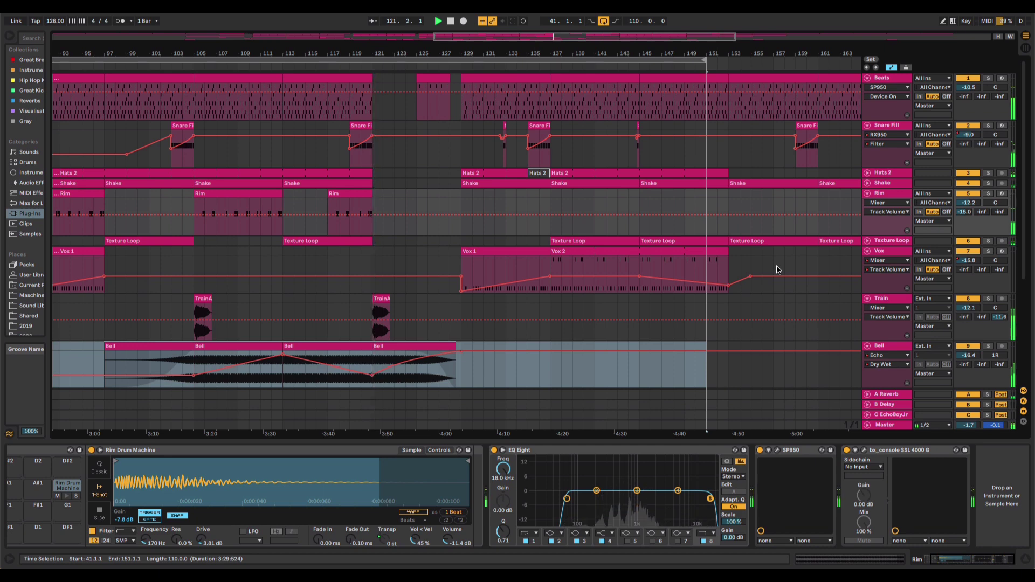
key(minus)
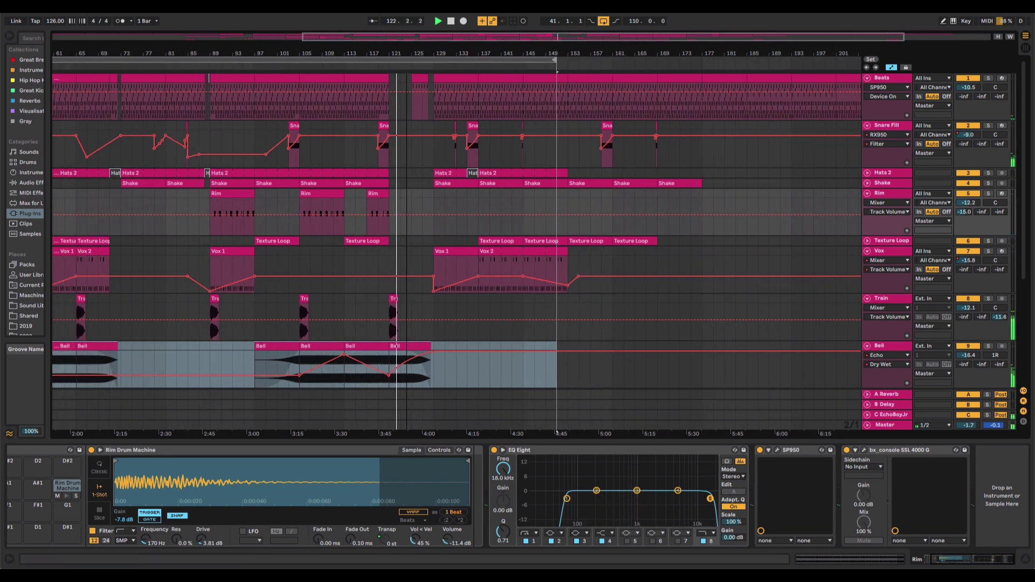
scroll(697, 340, down, 5)
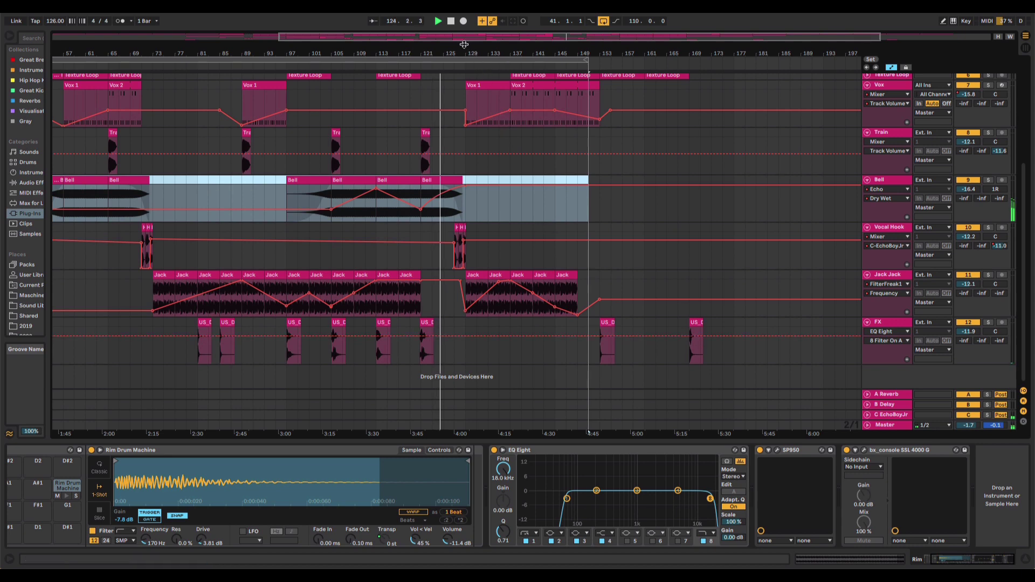
Examine the transition at bar 129, where the Vocal Hook leads into the Vox and Jack Jack clips
drag(589, 61, 552, 224)
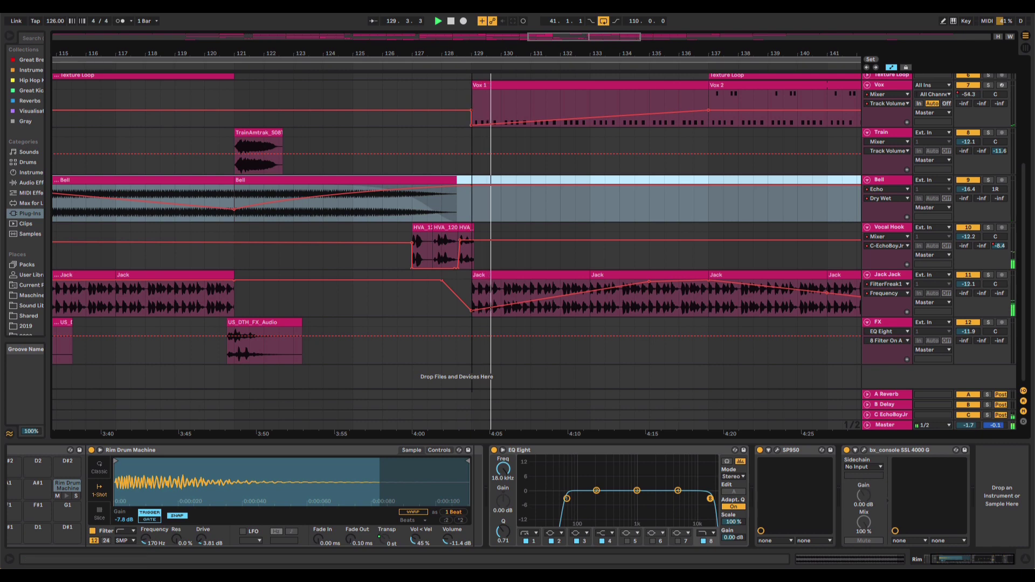
drag(473, 58, 472, 52)
scroll(663, 205, up, 8)
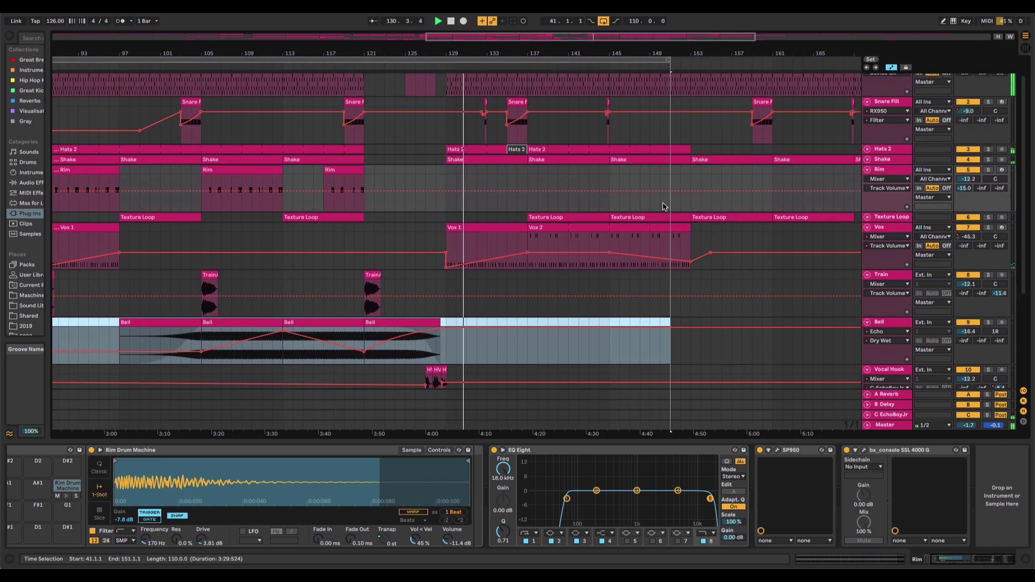
drag(502, 45, 528, 56)
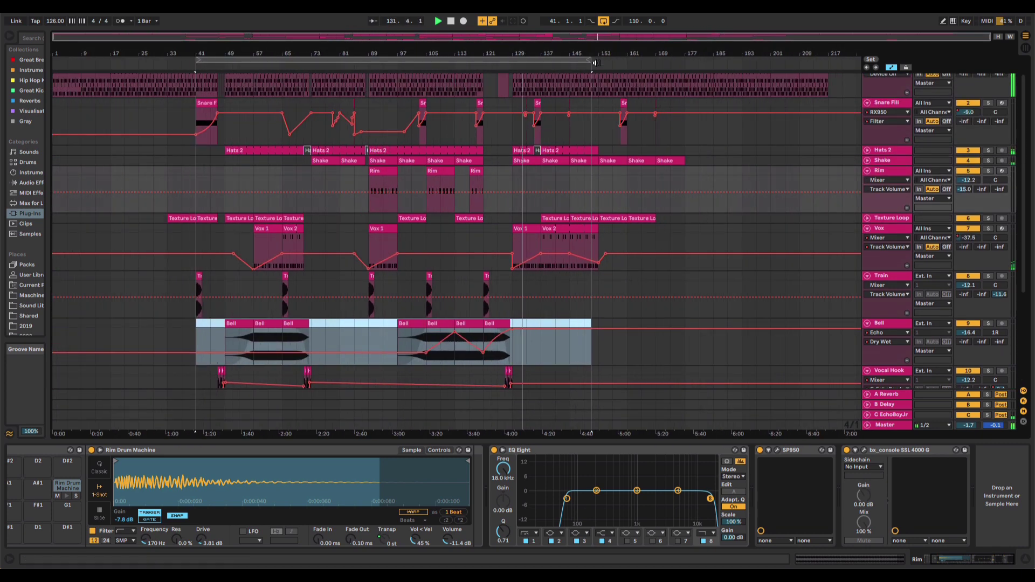
Widen the arrangement loop to start at bar 17 and end at bar 209, a length of 192 bars
drag(596, 63, 799, 91)
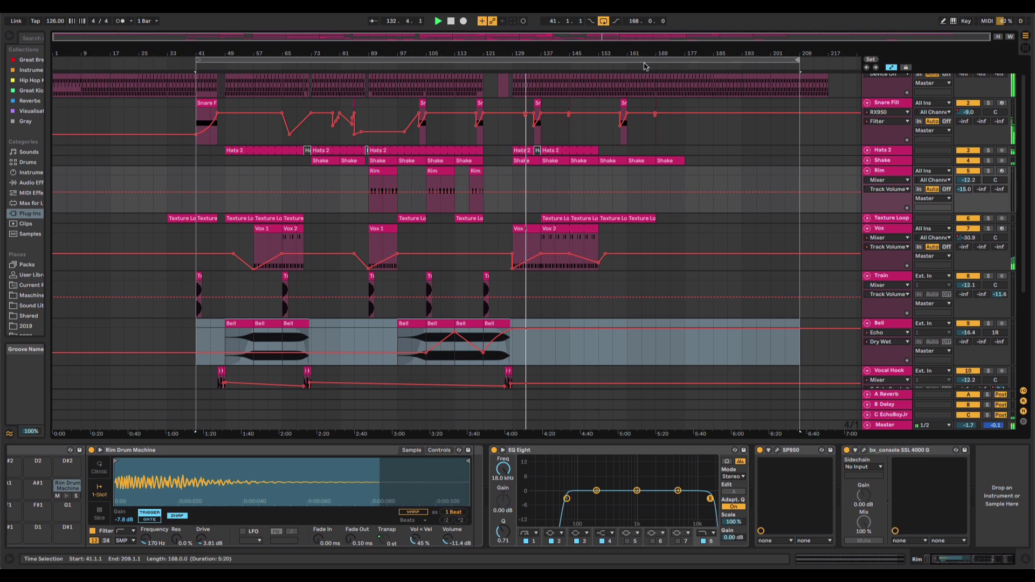
drag(527, 51, 527, 55)
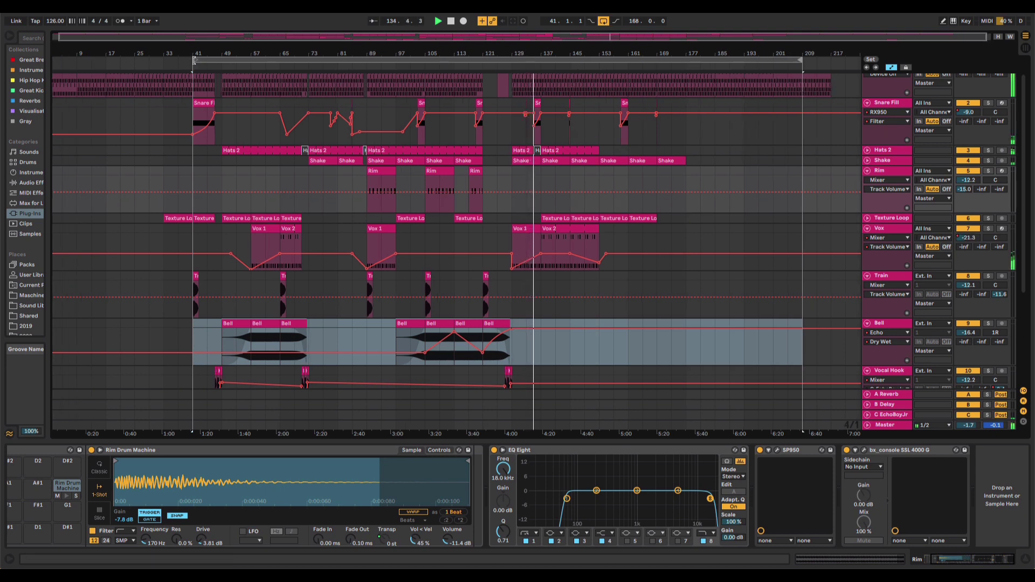
drag(194, 60, 165, 59)
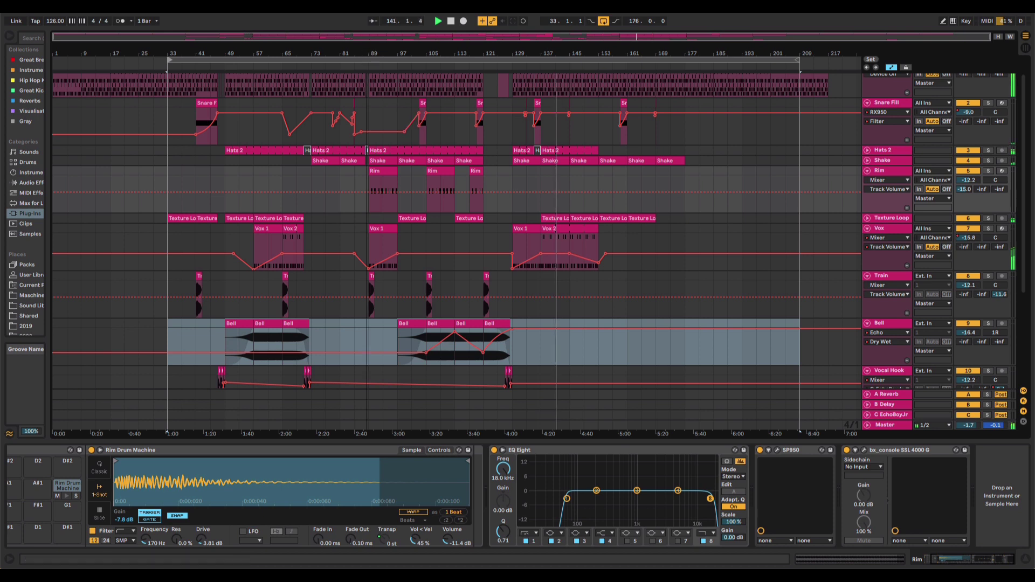
drag(172, 58, 108, 70)
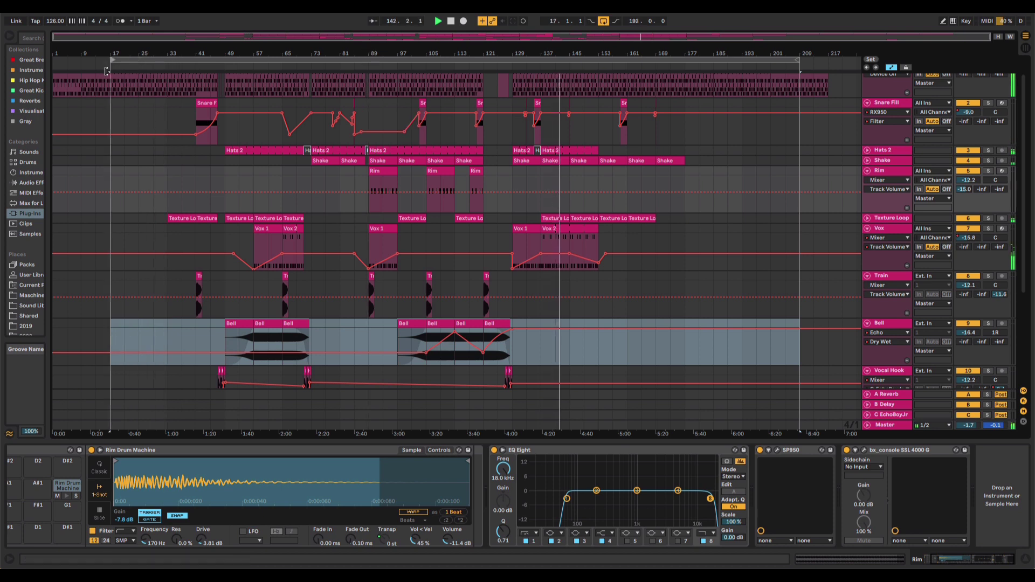